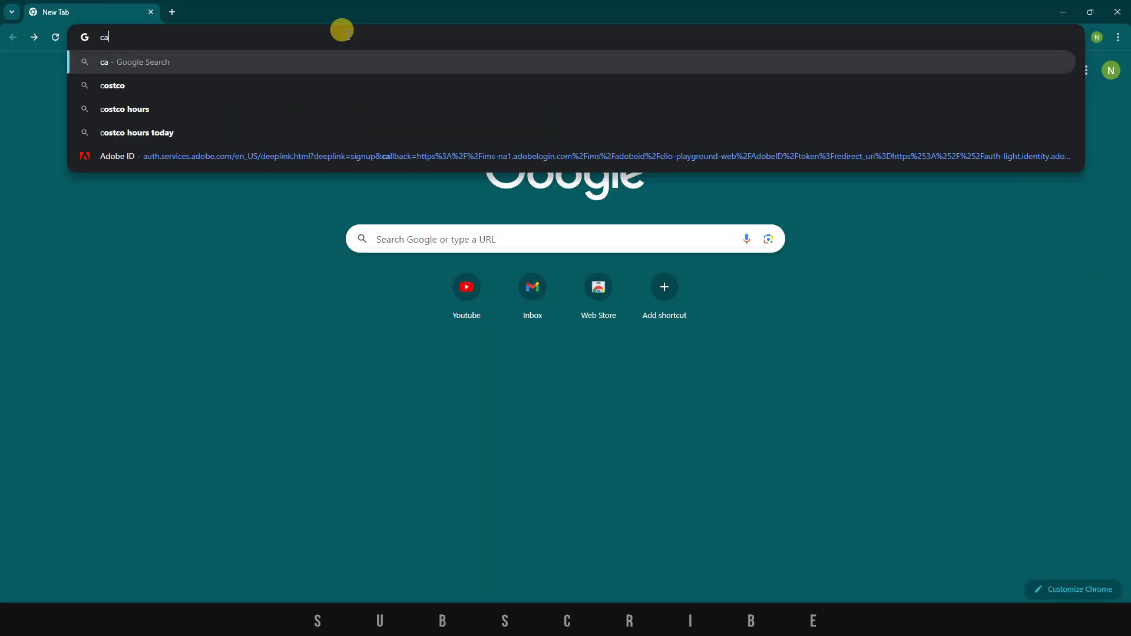
# Step: Search for 'capcut', go to capcut.com and download the desktop installer
pyautogui.write('cut')
pyautogui.press('Return')
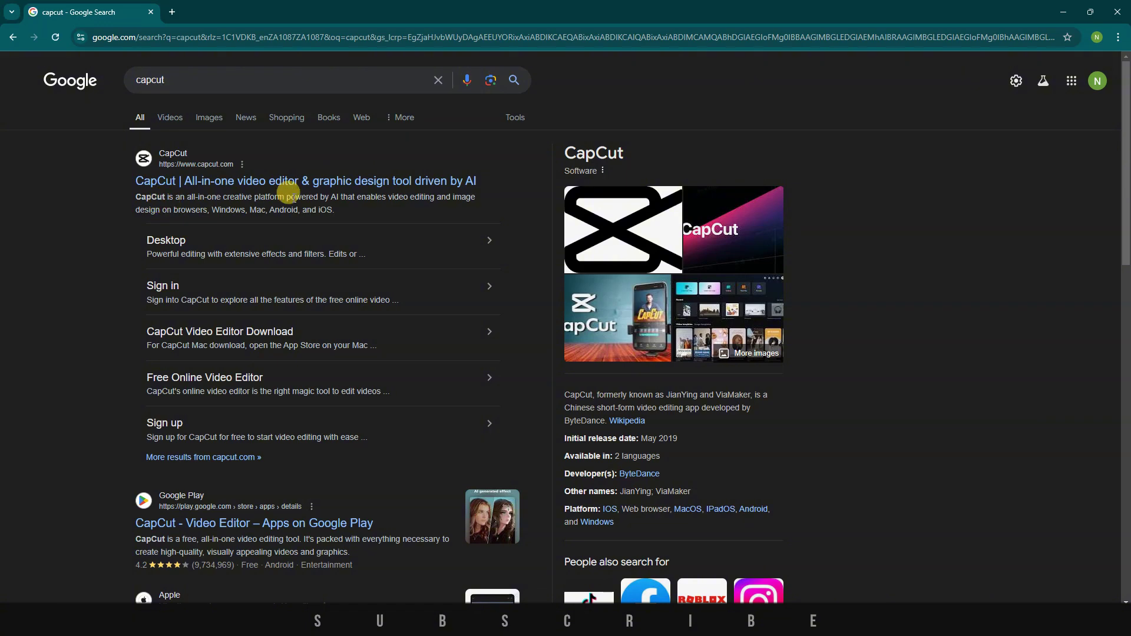
pyautogui.click(292, 182)
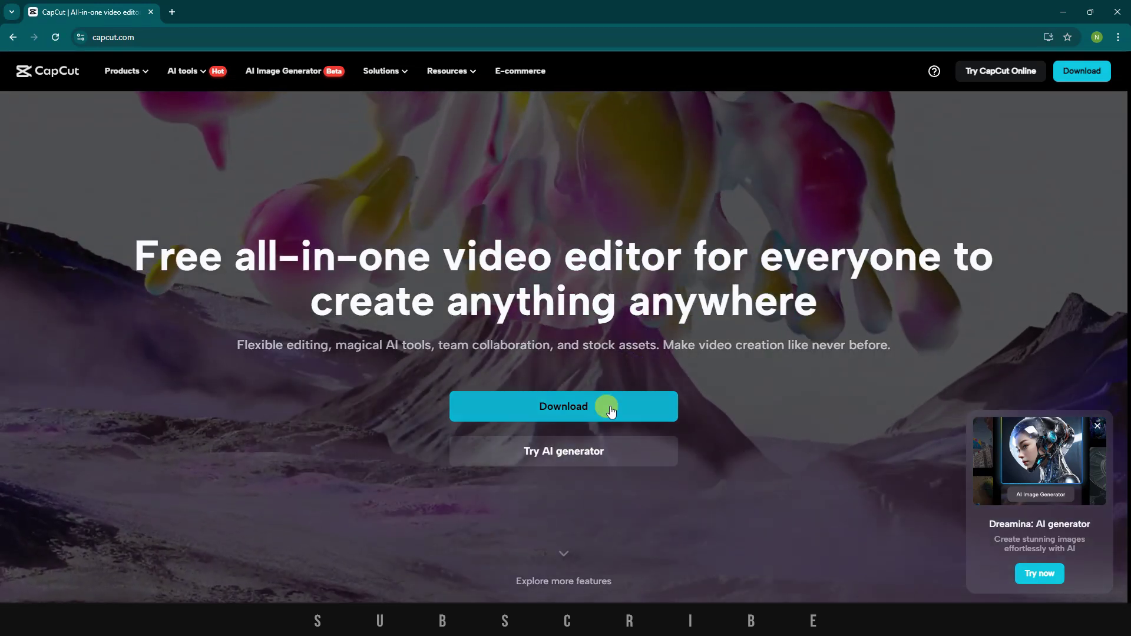
pyautogui.click(610, 408)
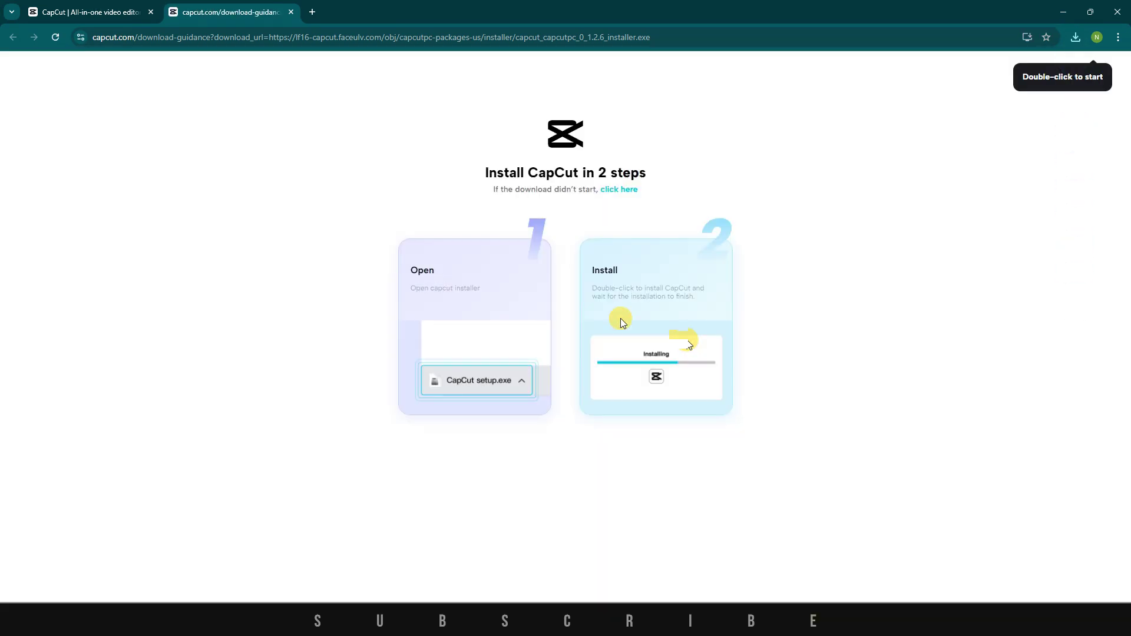
# Step: Close the download guidance tab and run the CapCut installer as administrator
pyautogui.moveTo(989, 68)
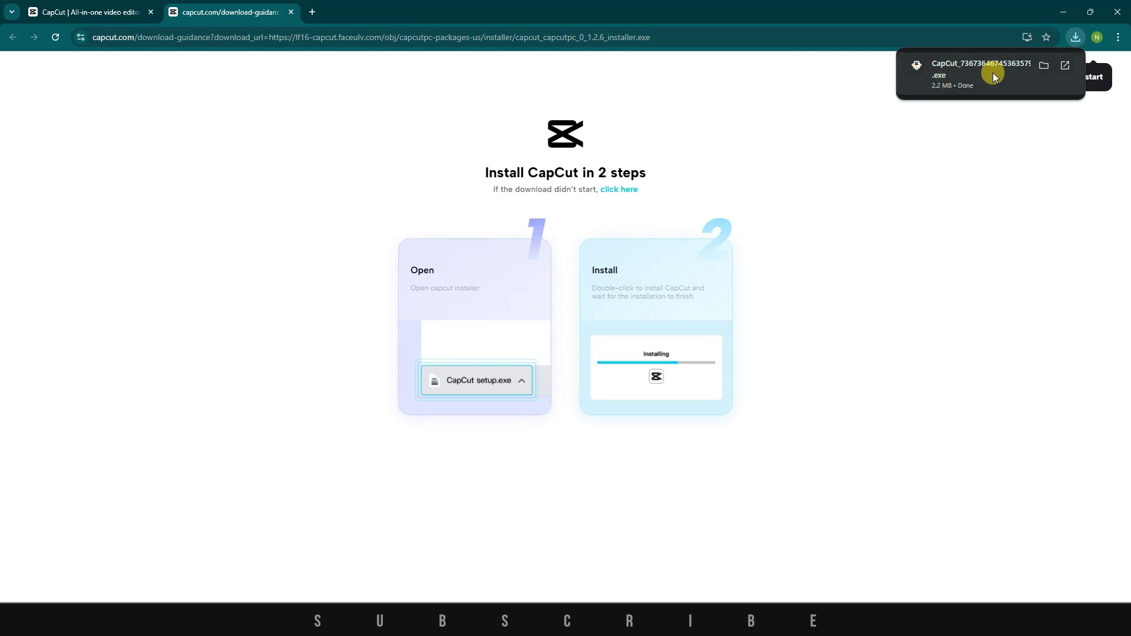
pyautogui.hotkey('ctrl', 'w')
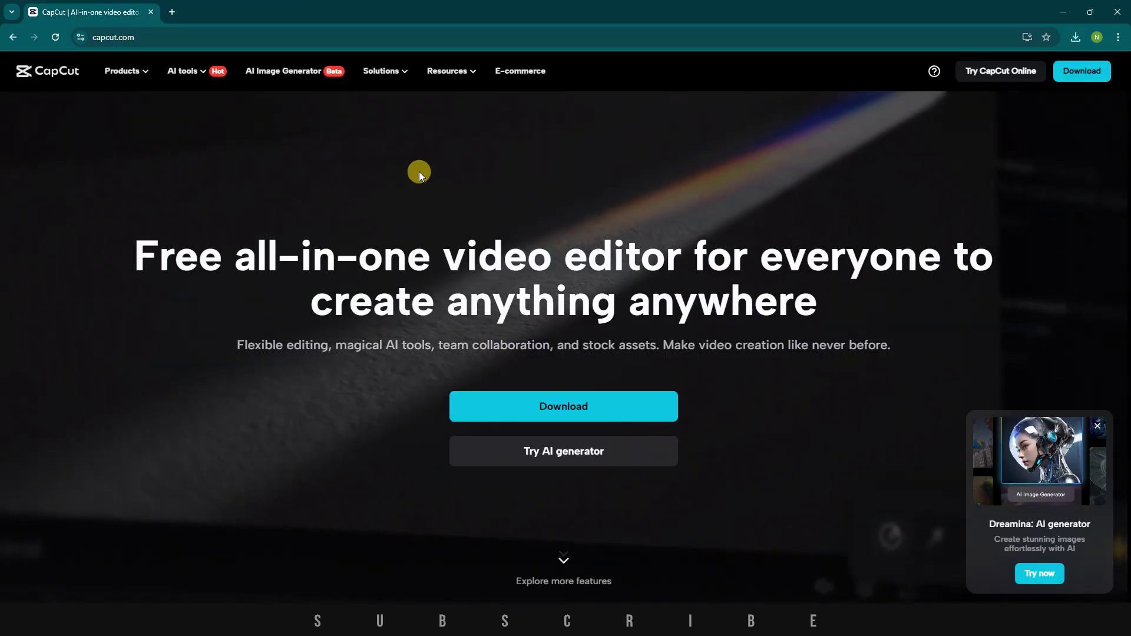
pyautogui.moveTo(123, 73)
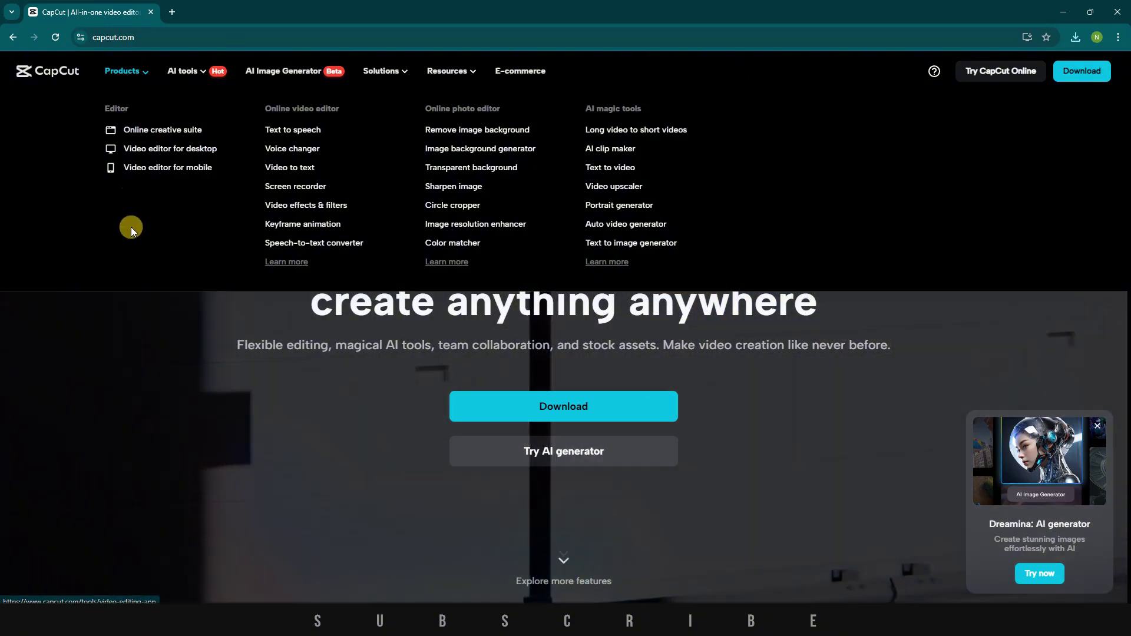
pyautogui.scroll(-5, 1041, 310)
pyautogui.scroll(-3, 1041, 310)
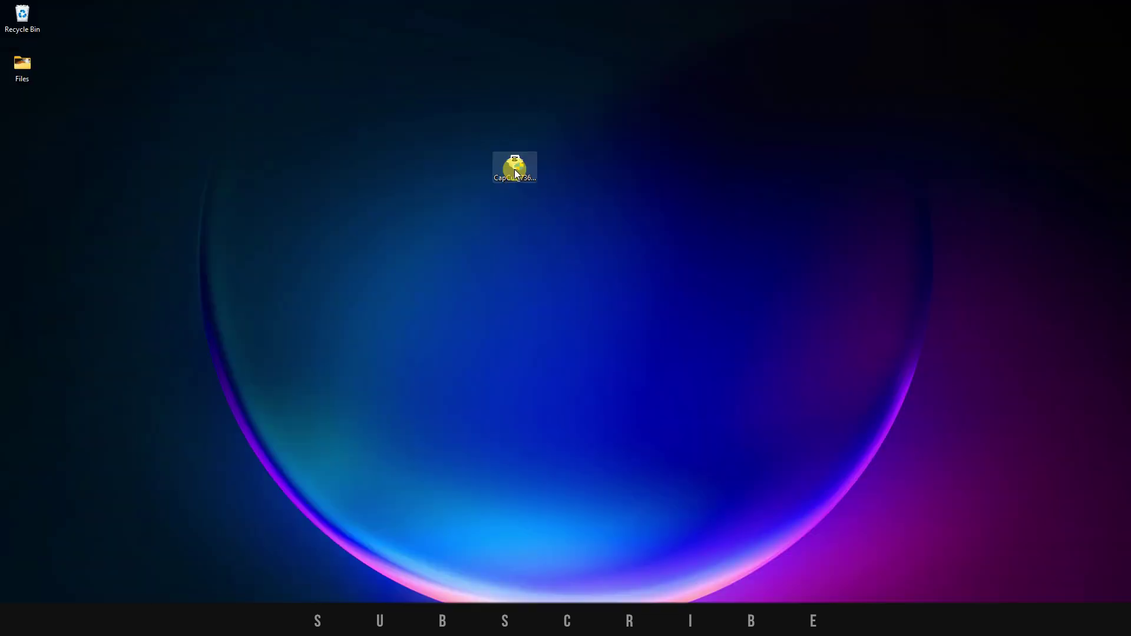
pyautogui.rightClick(514, 169)
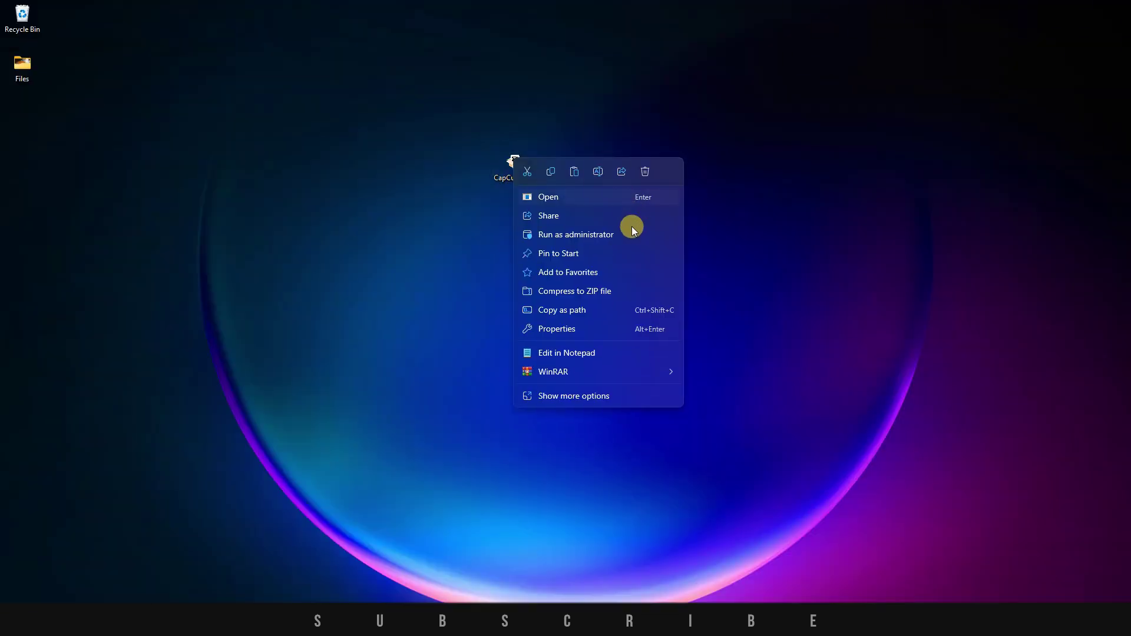
pyautogui.click(597, 234)
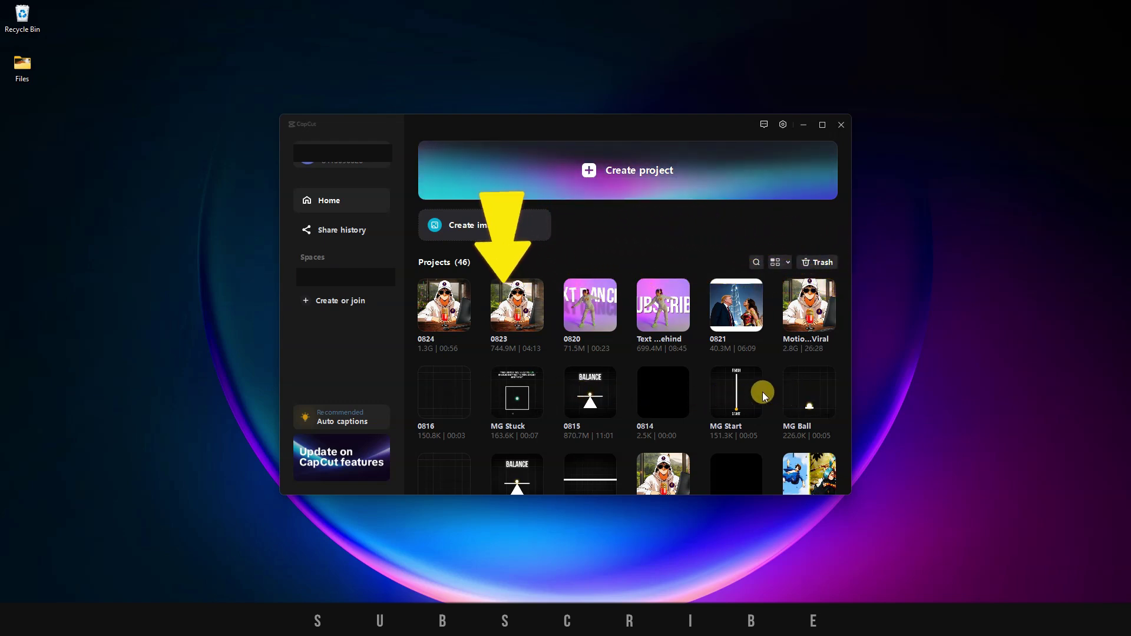
pyautogui.click(814, 263)
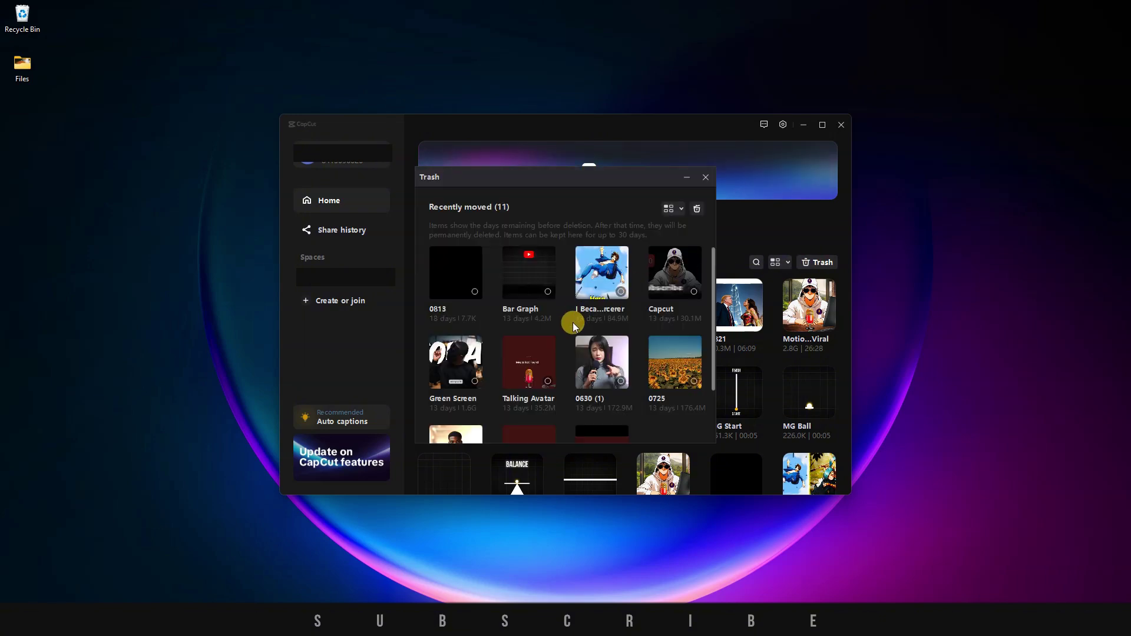
pyautogui.scroll(-1, 573, 324)
pyautogui.scroll(1, 572, 323)
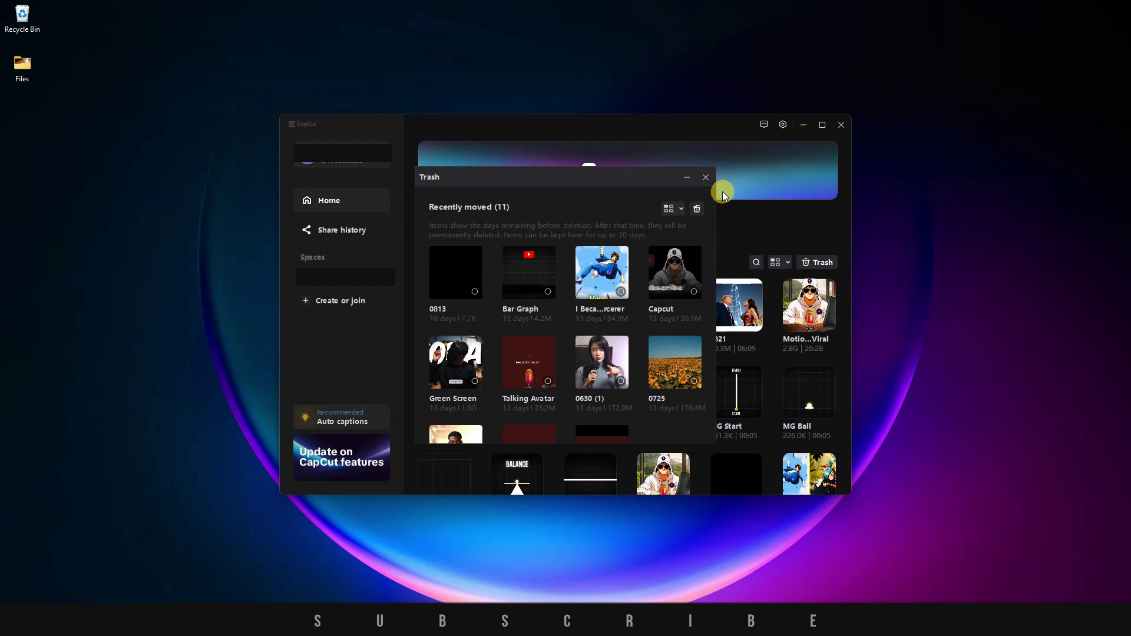
pyautogui.click(706, 177)
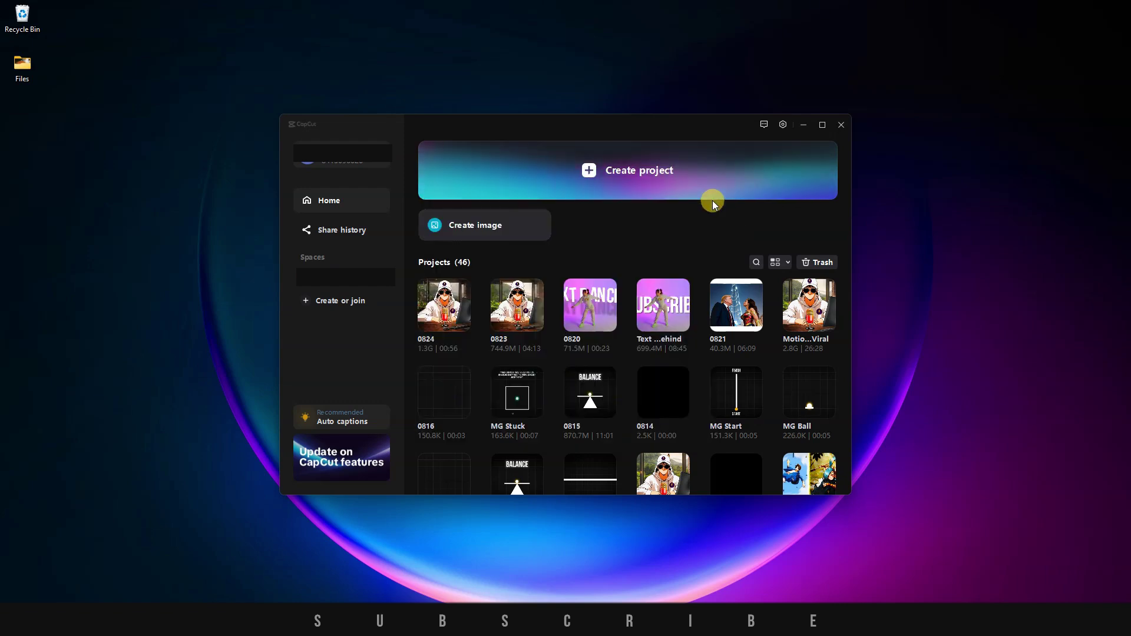
# Step: Open CapCut Settings on the Performance section showing hardware encoding and GPU rendering
pyautogui.click(783, 125)
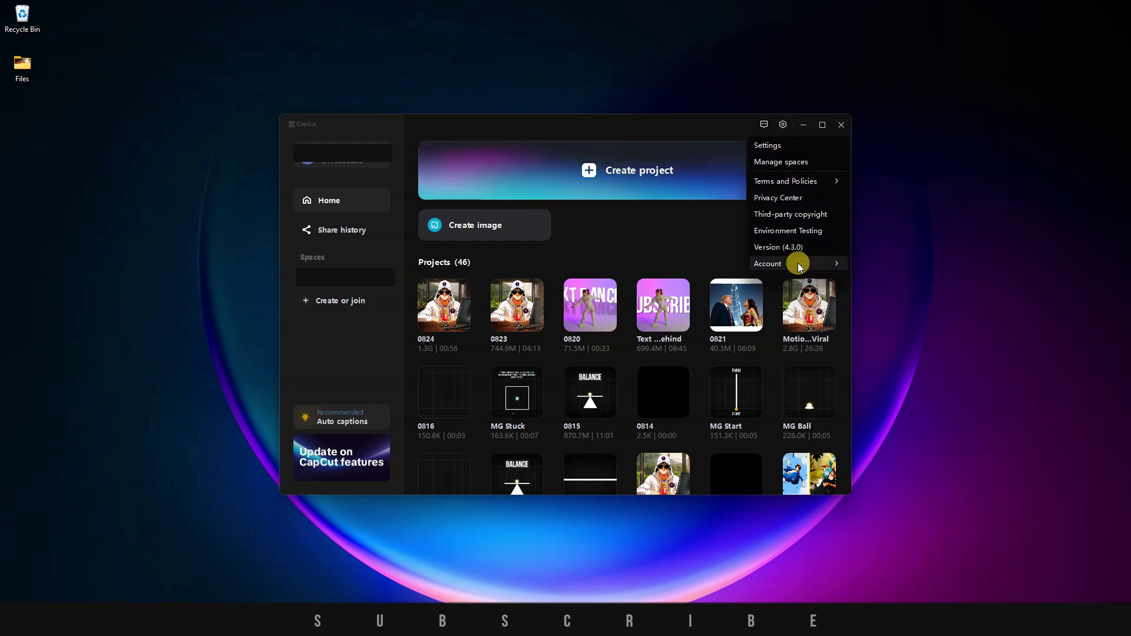
pyautogui.moveTo(799, 265)
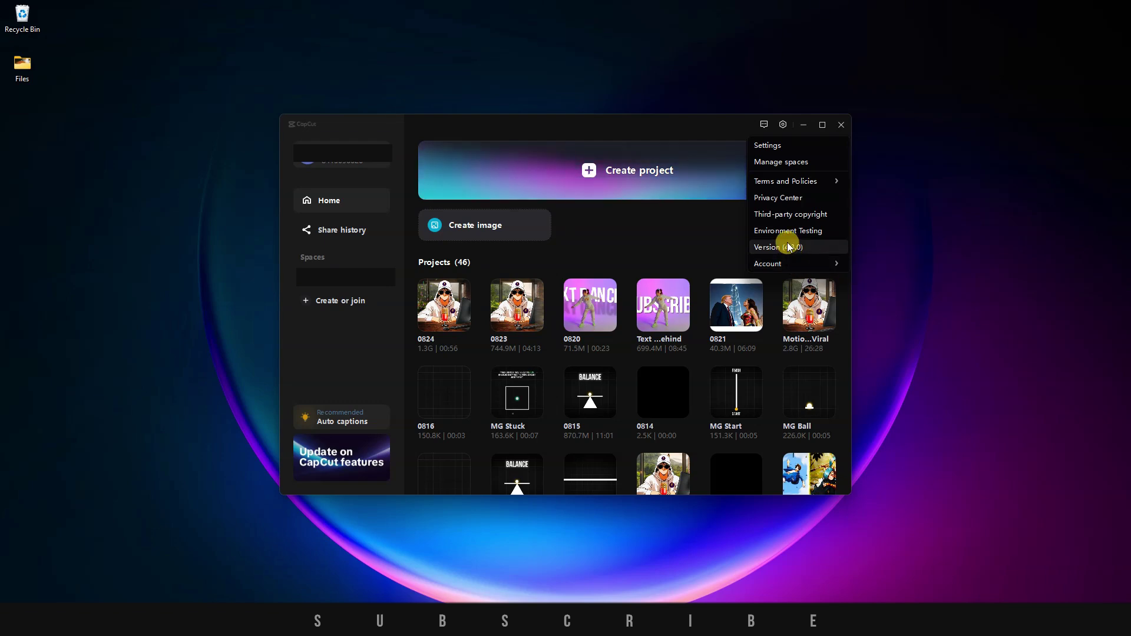
pyautogui.click(795, 146)
pyautogui.click(522, 175)
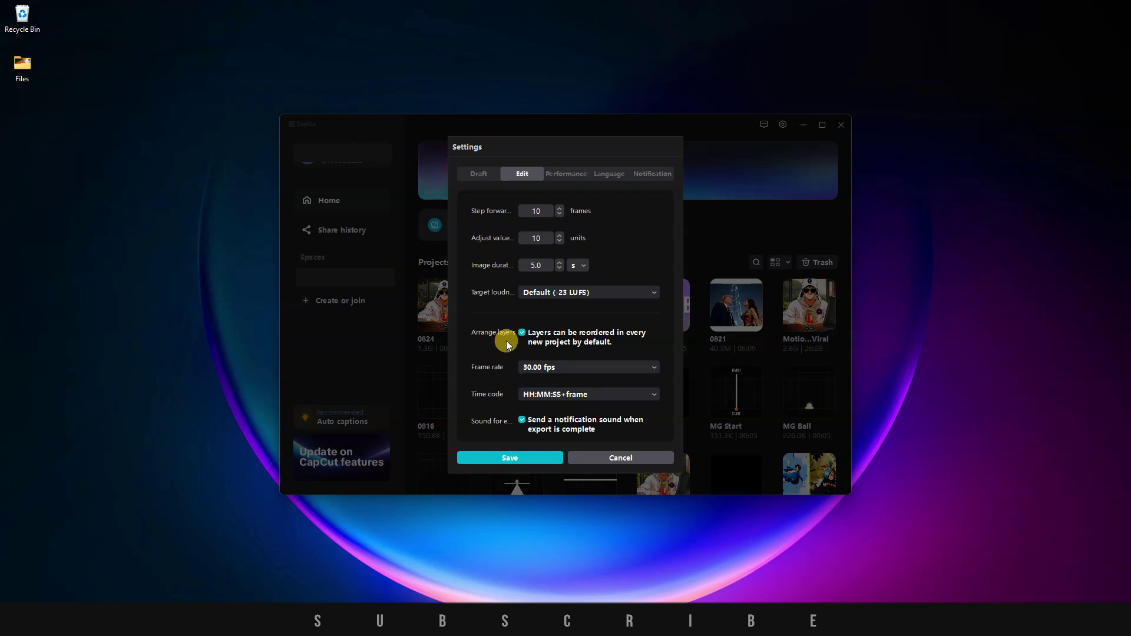
pyautogui.click(569, 176)
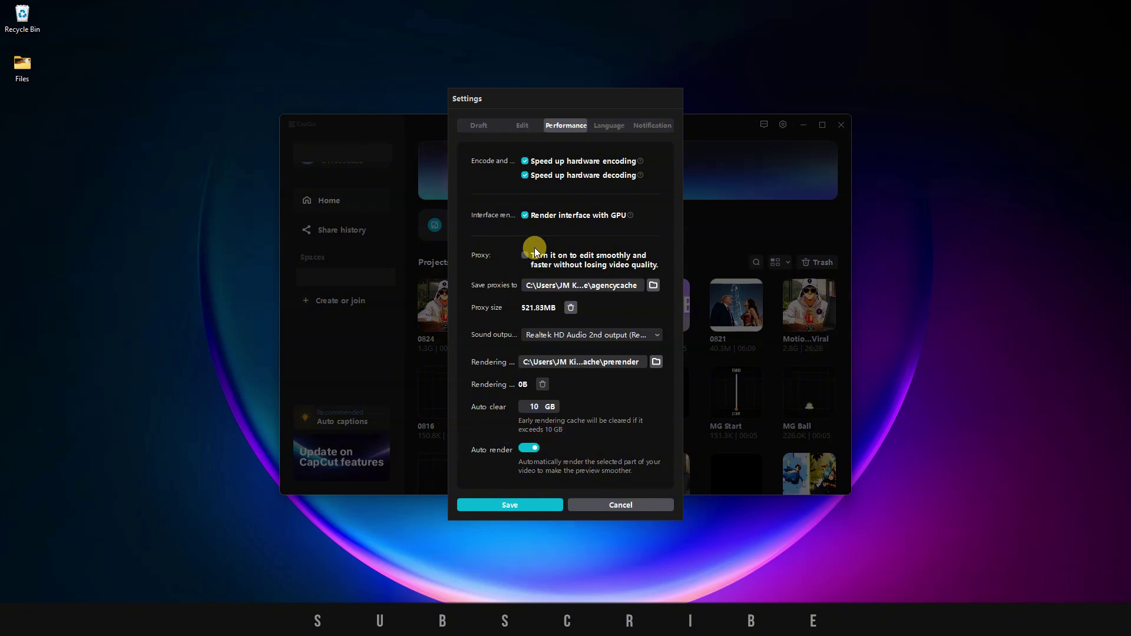
# Step: Close Settings, create a new project named 0826, and view the Audio library
pyautogui.press('Escape')
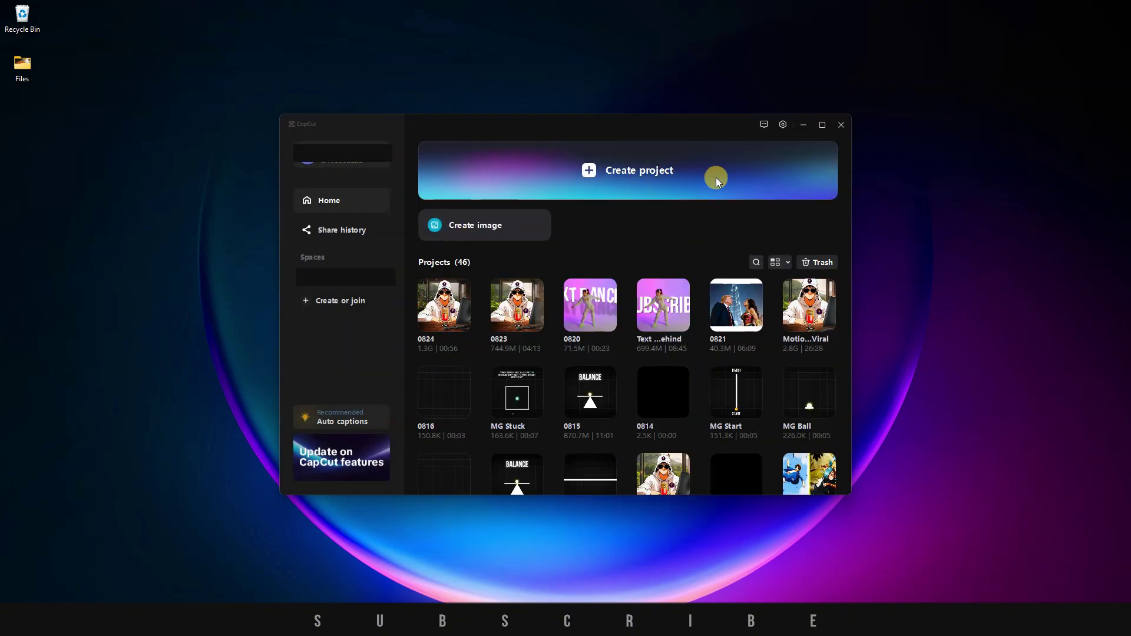
pyautogui.click(629, 174)
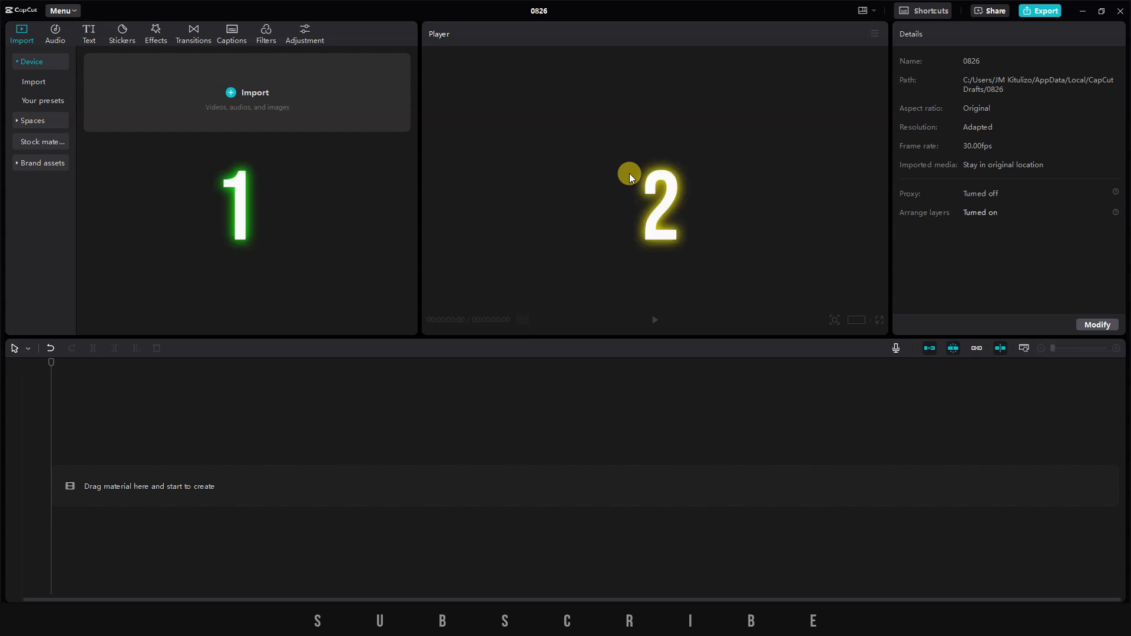
pyautogui.click(59, 40)
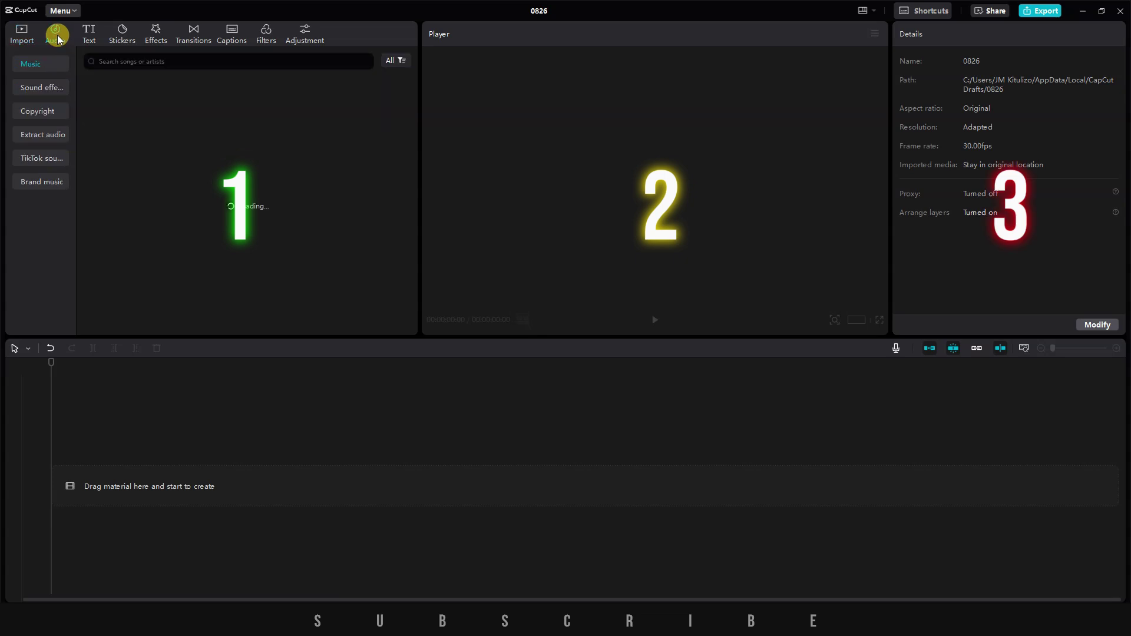
# Step: Browse the Text, Stickers, Effects, Transitions, Captions and Adjustment panels
pyautogui.click(89, 34)
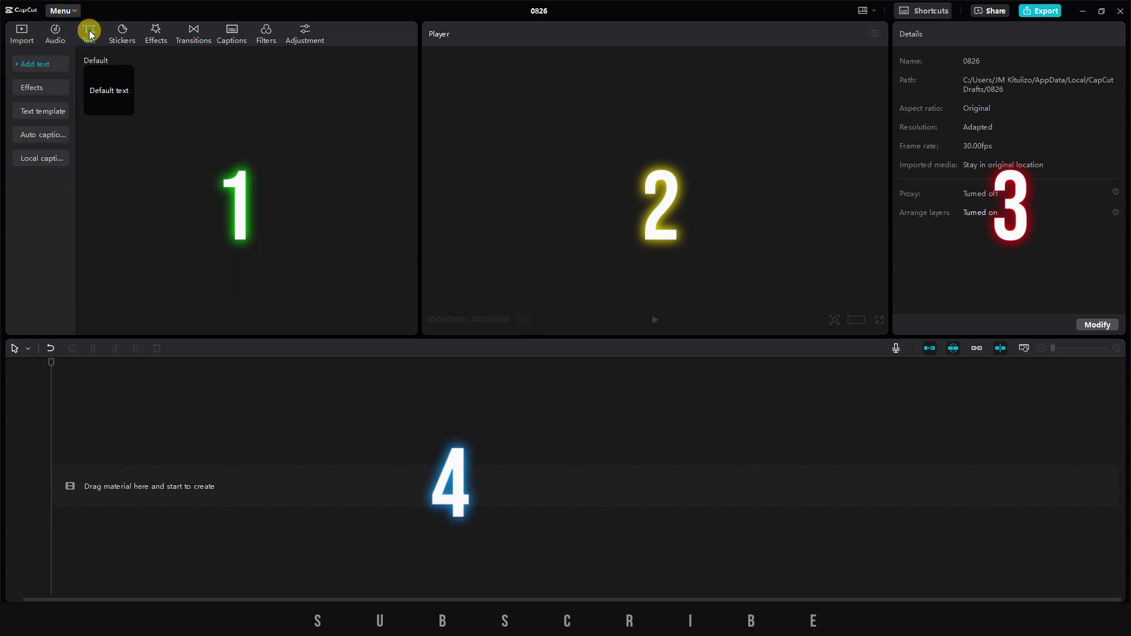
pyautogui.click(130, 32)
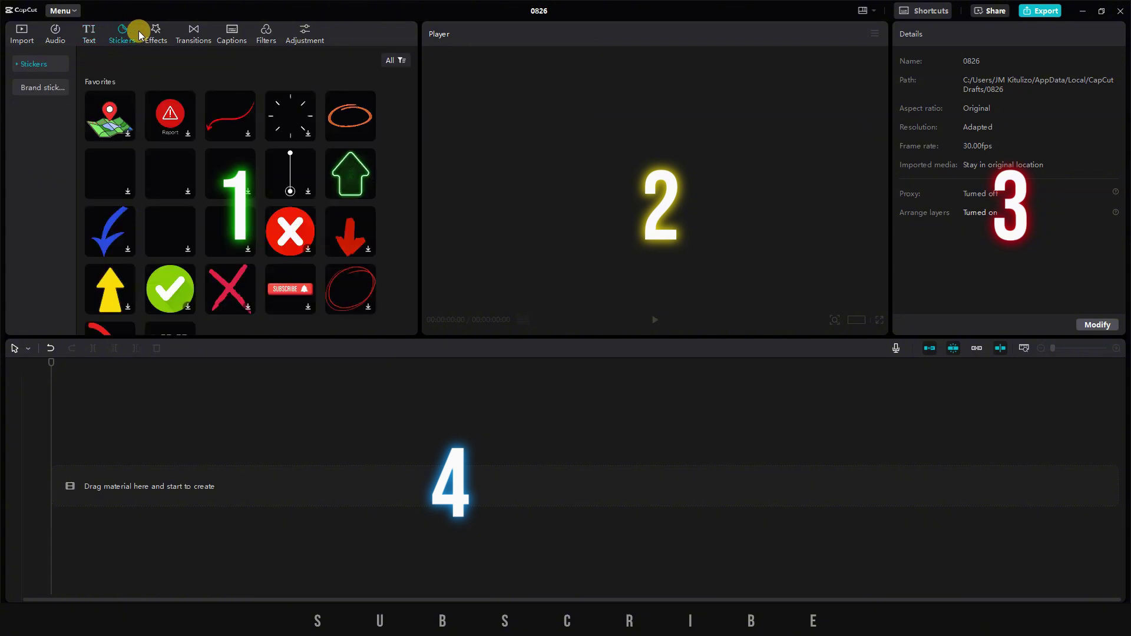
pyautogui.click(156, 36)
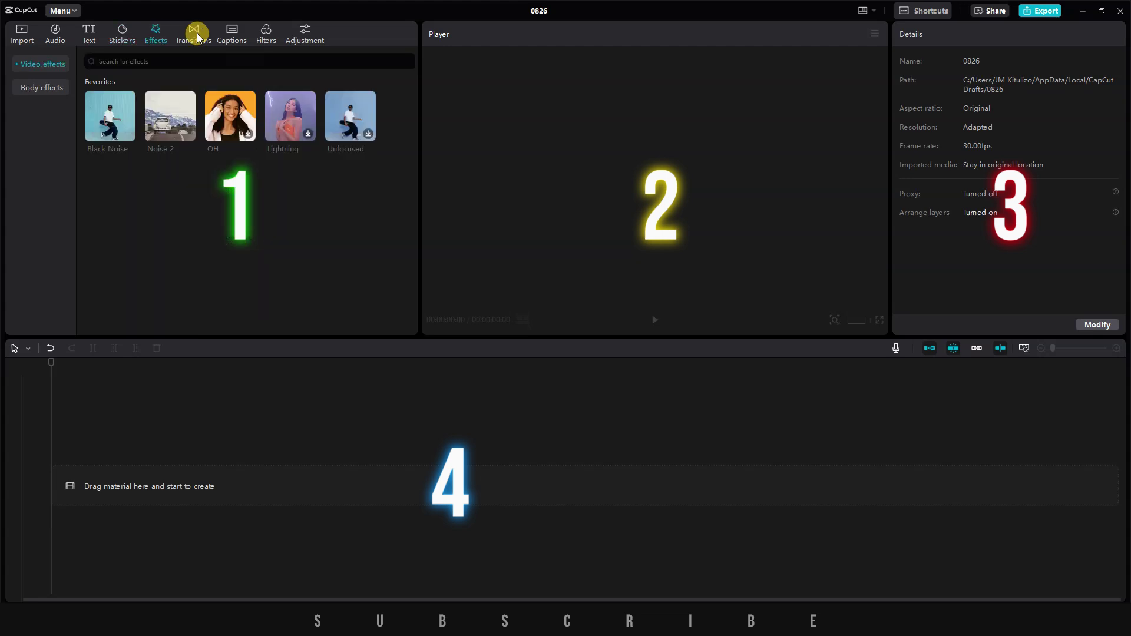
pyautogui.click(196, 33)
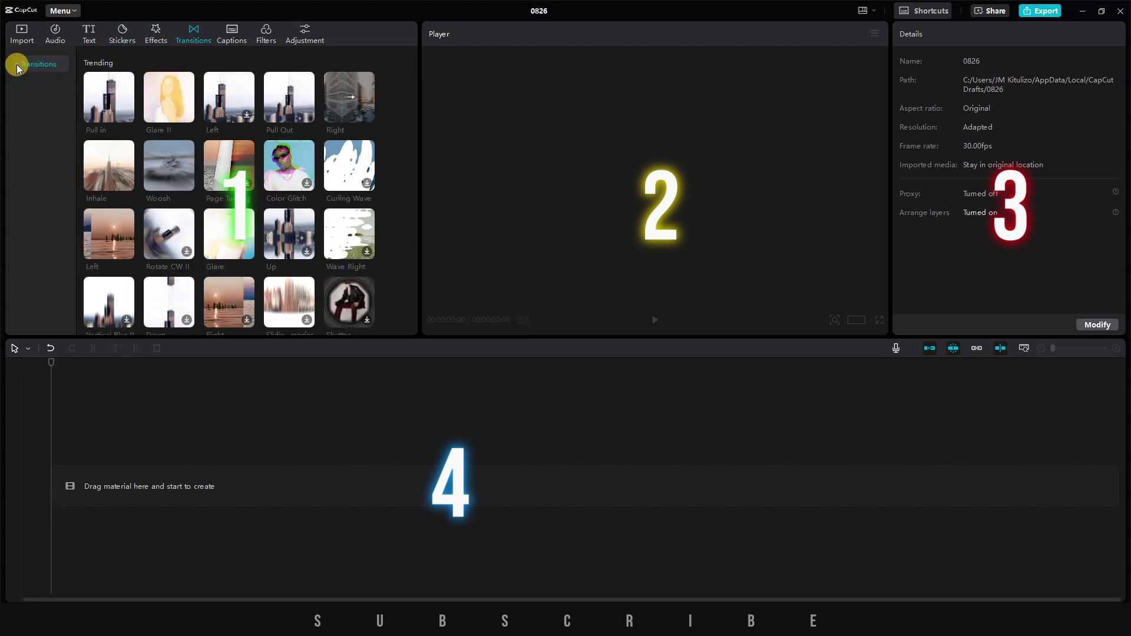
pyautogui.click(156, 36)
pyautogui.click(230, 36)
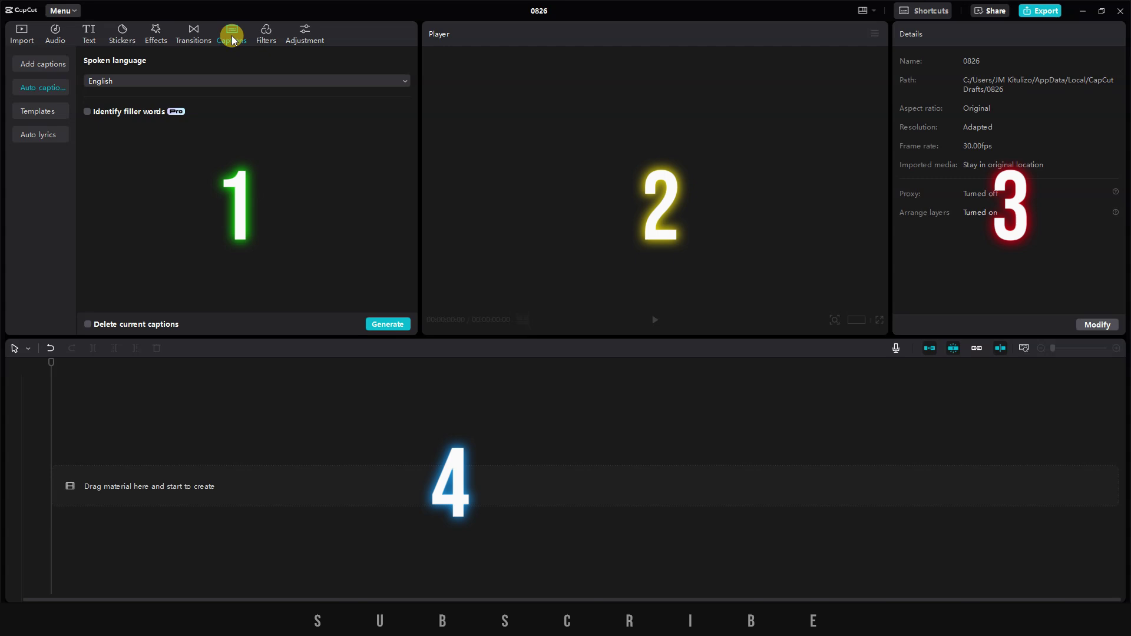
pyautogui.click(303, 34)
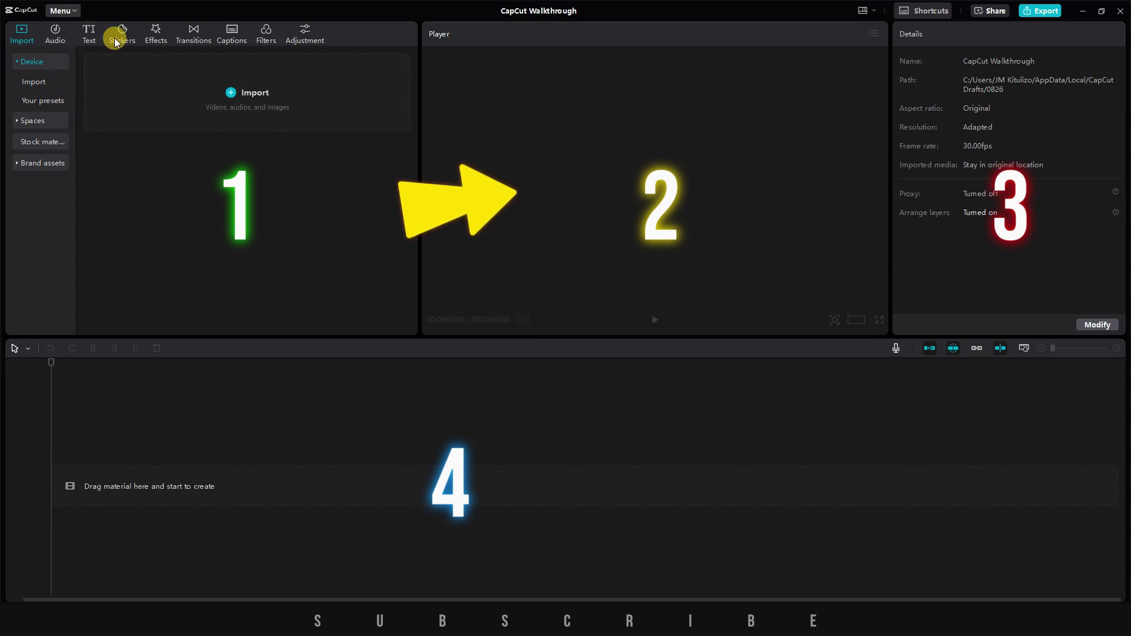
# Step: Switch from the Text panel back to the Import media panel
pyautogui.click(87, 39)
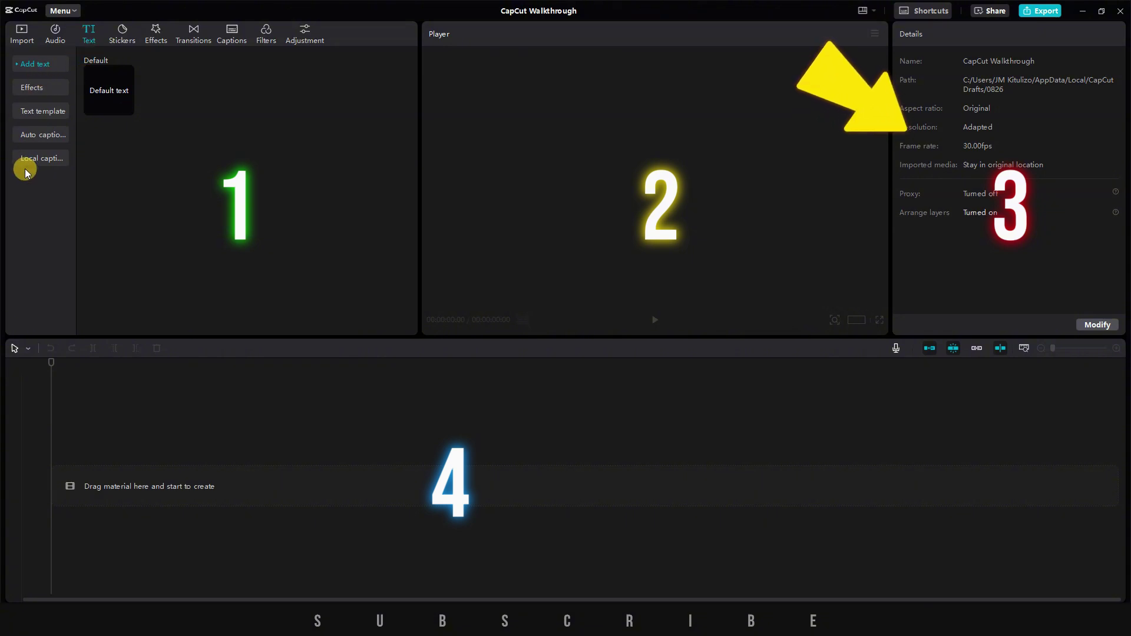
pyautogui.click(24, 34)
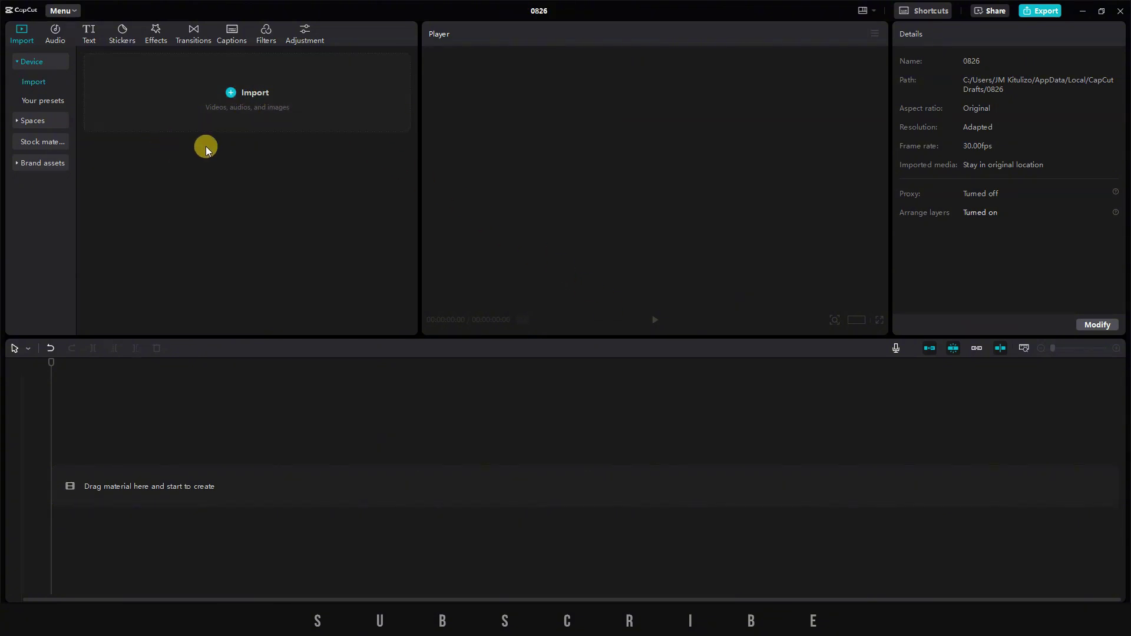
# Step: Import six clips from the Clips folder, including 215500 and 173103, into media
pyautogui.click(349, 87)
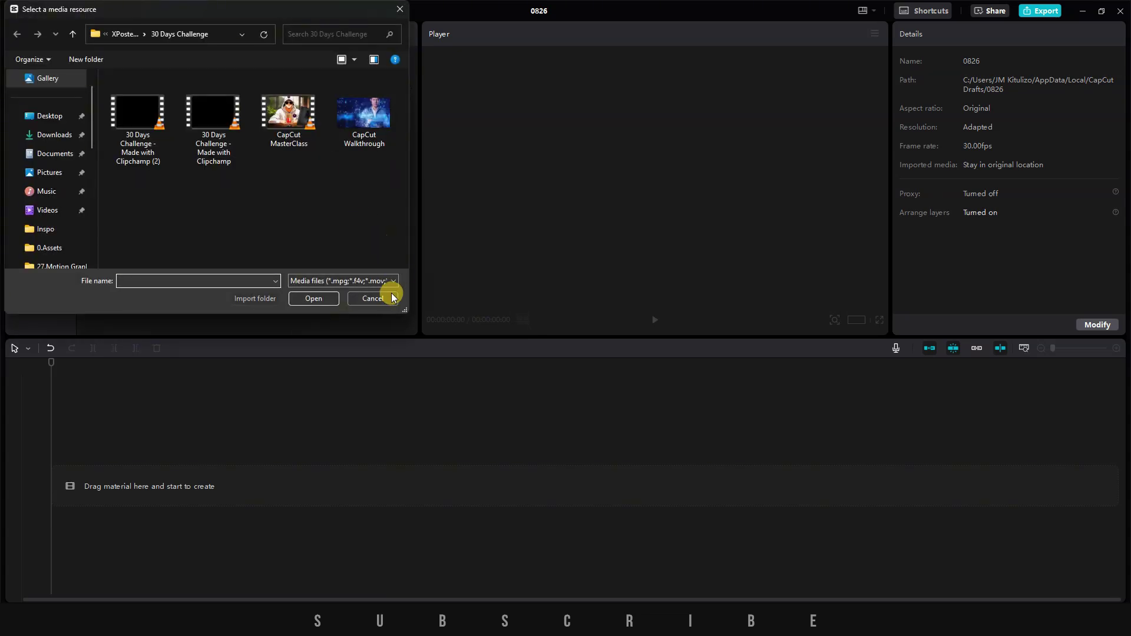
pyautogui.click(392, 298)
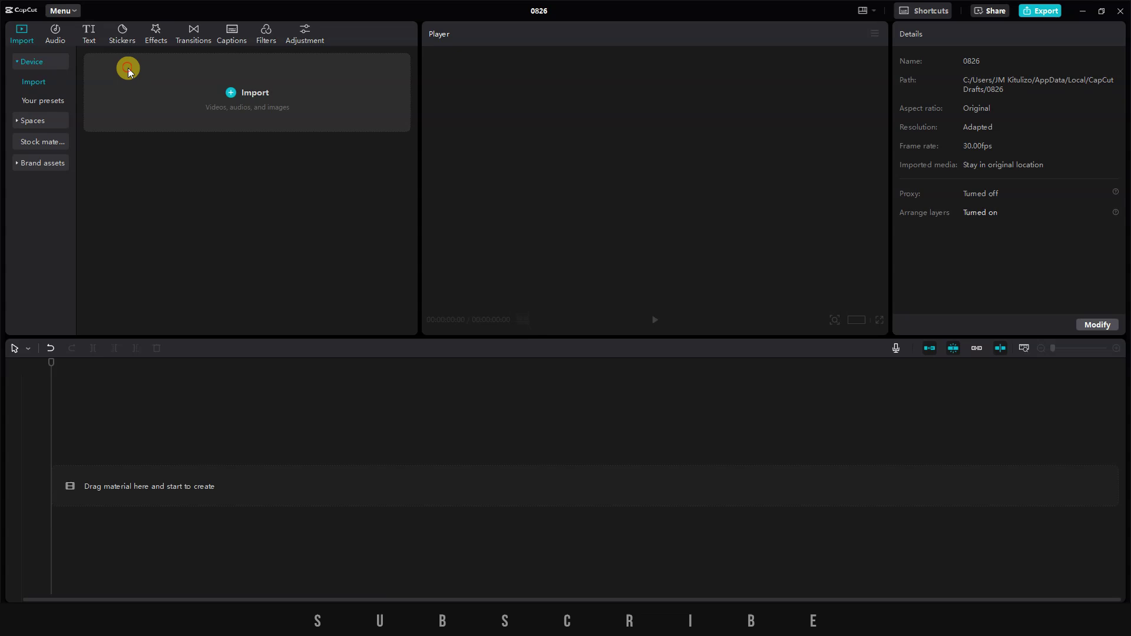
pyautogui.click(128, 69)
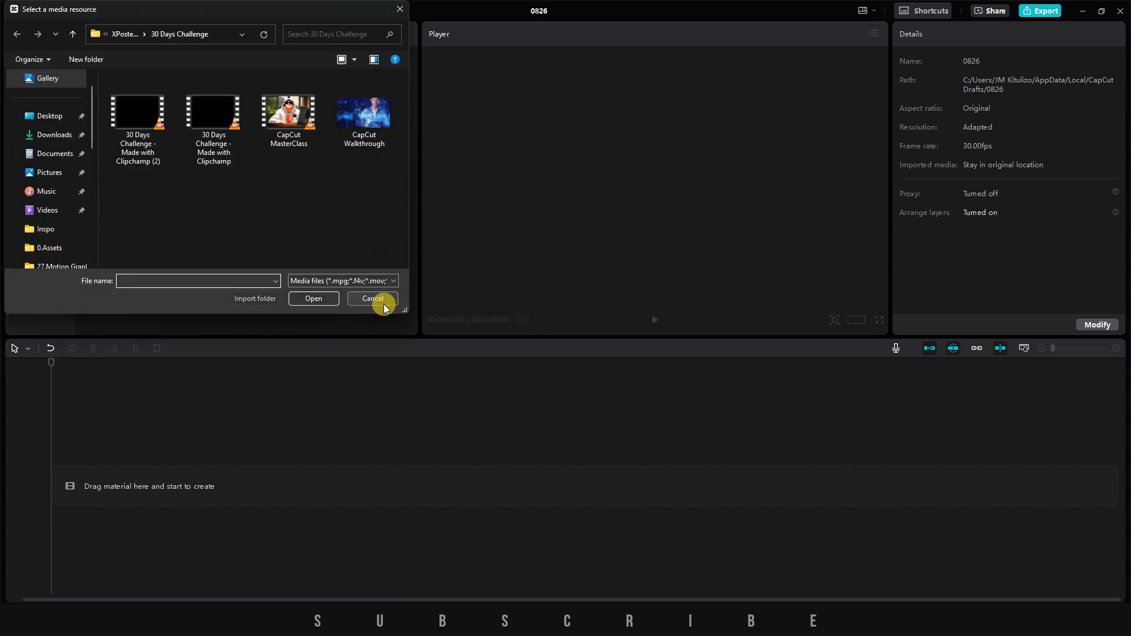
pyautogui.click(383, 304)
pyautogui.click(249, 97)
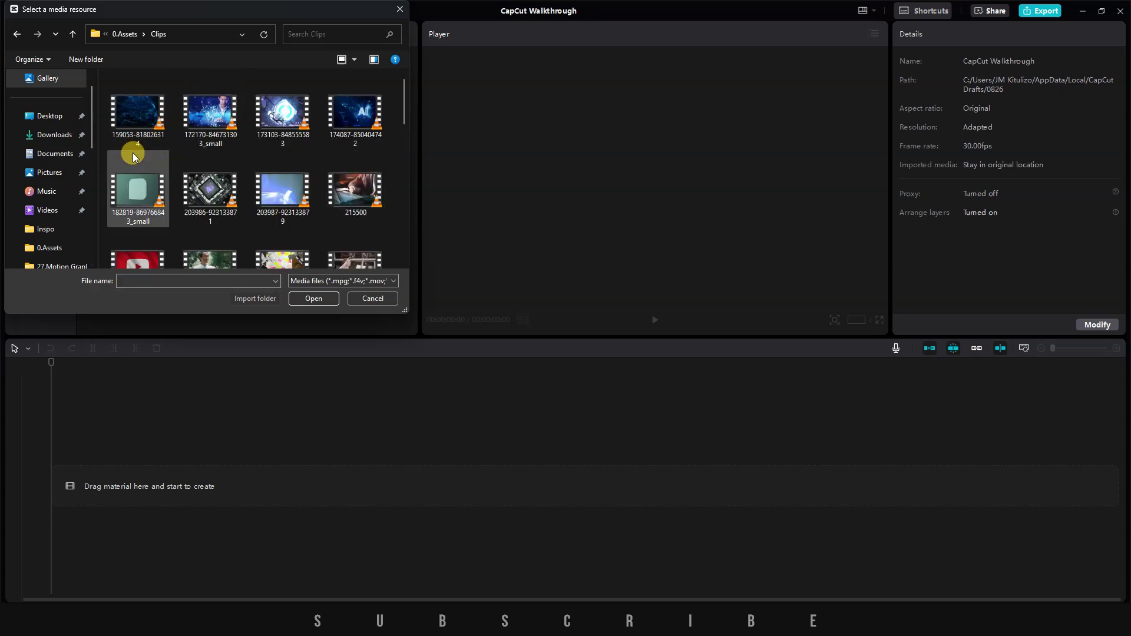
pyautogui.click(355, 191)
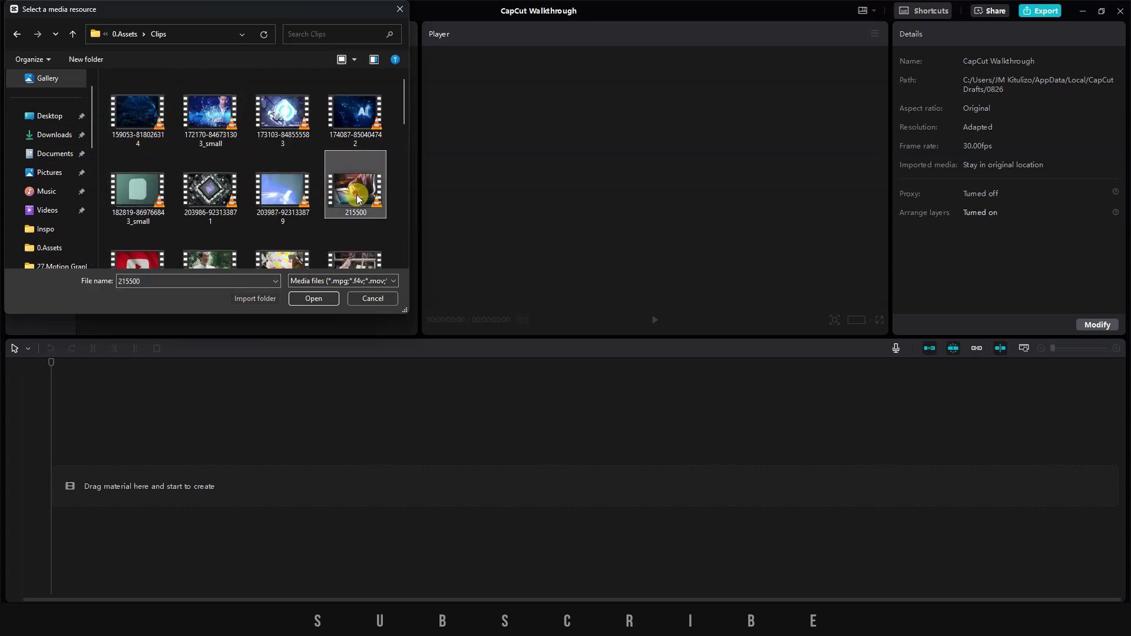
pyautogui.keyDown('ctrl'); pyautogui.click(275, 119); pyautogui.keyUp('ctrl')
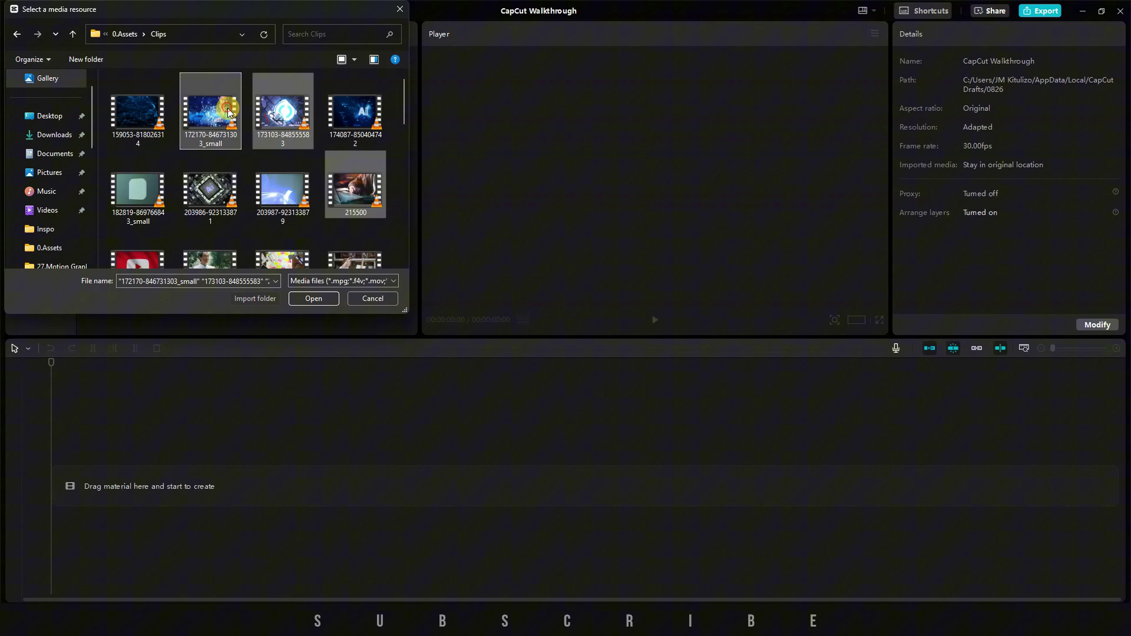
pyautogui.scroll(-3, 277, 147)
pyautogui.click(332, 171)
pyautogui.keyDown('shift'); pyautogui.click(225, 177); pyautogui.keyUp('shift')
pyautogui.click(317, 299)
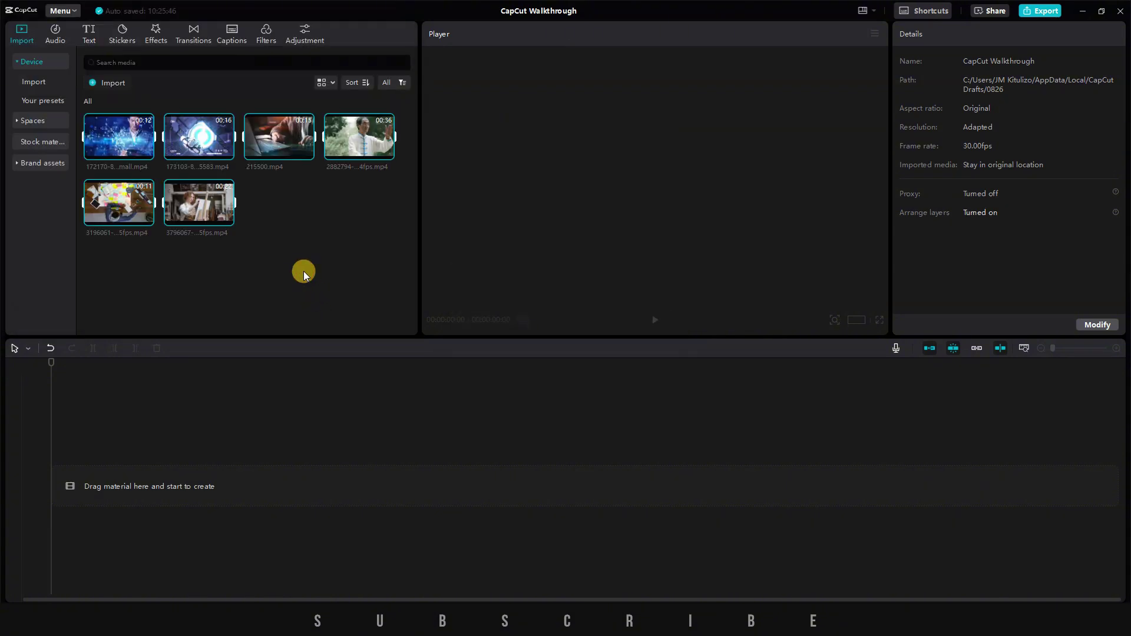
pyautogui.click(295, 225)
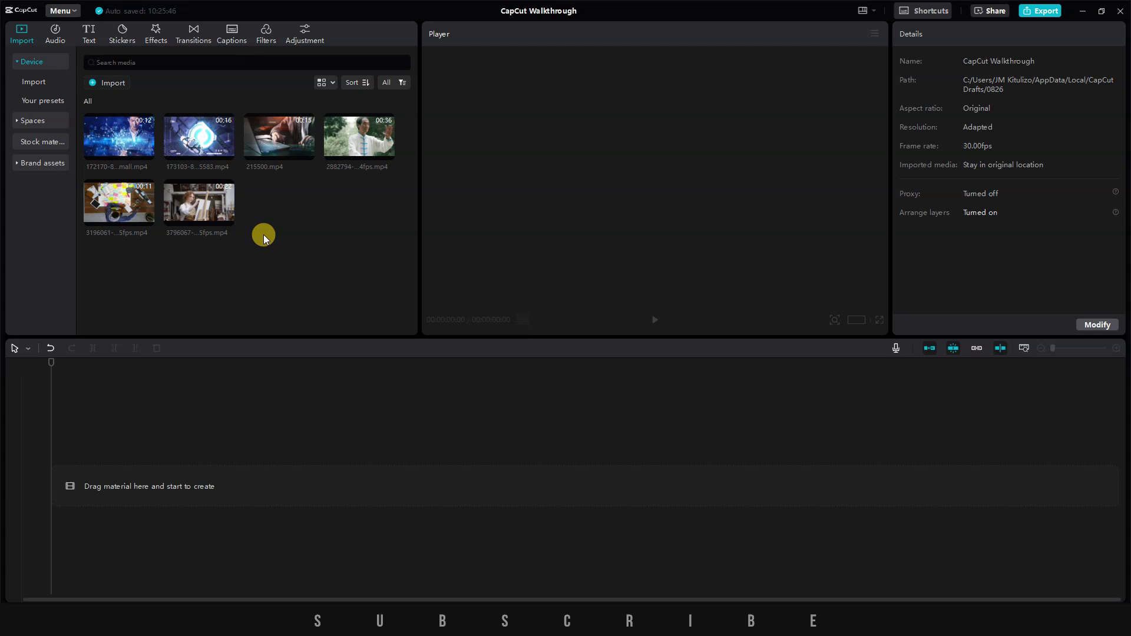
# Step: Add the Screenshots folder to the media panel and look inside it
pyautogui.hotkey('ctrl', 'i')
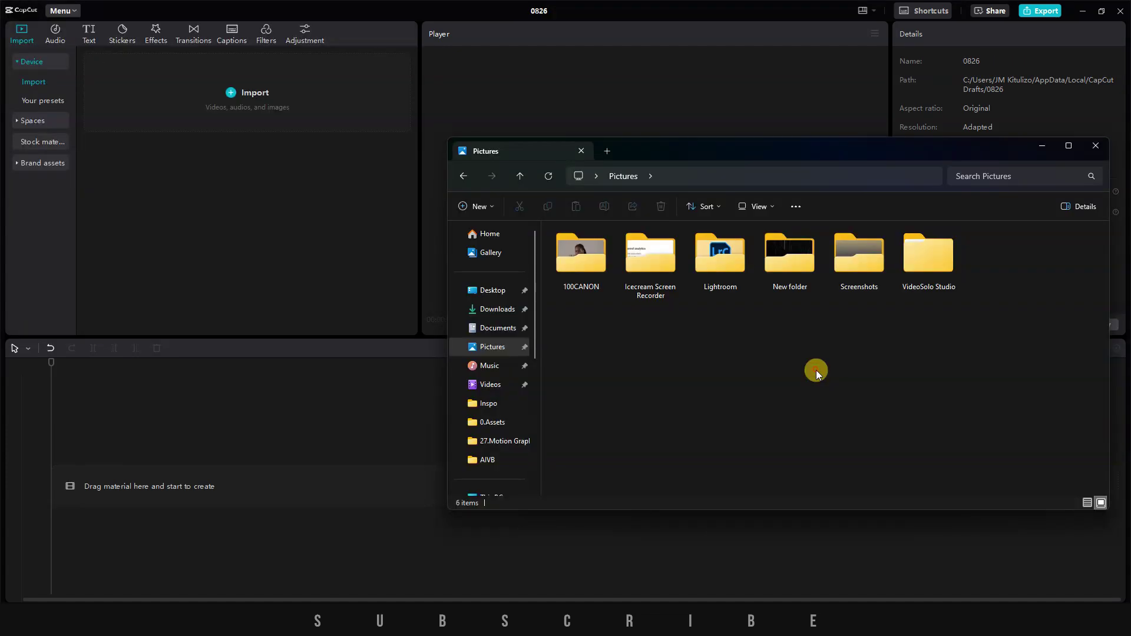
pyautogui.moveTo(857, 259); pyautogui.dragTo(196, 110)
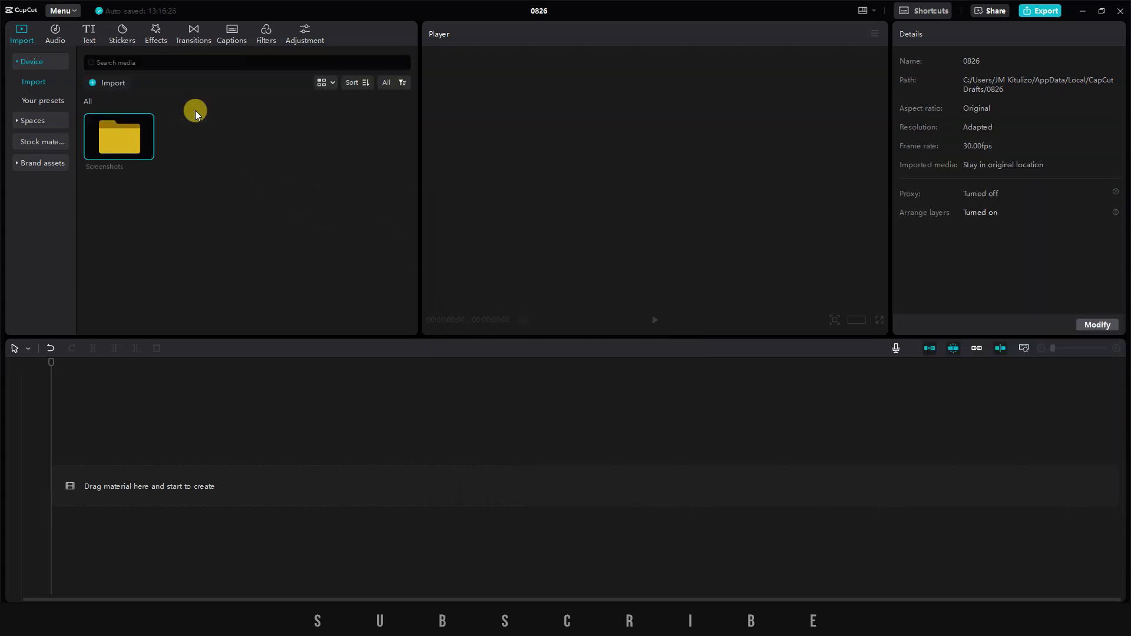
pyautogui.doubleClick(112, 140)
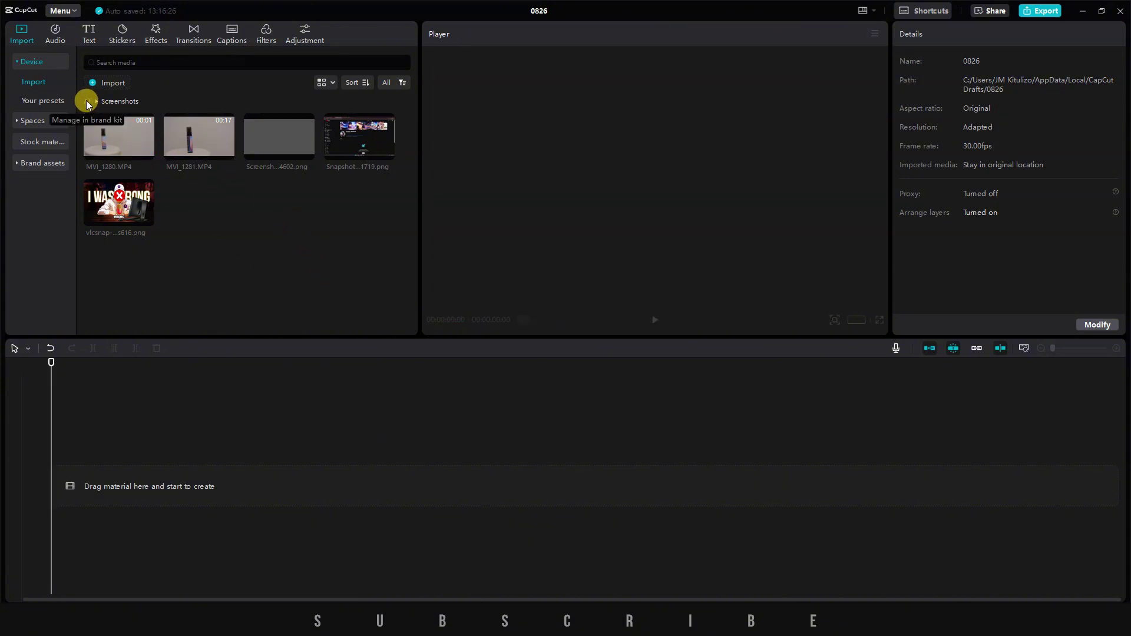
pyautogui.click(86, 100)
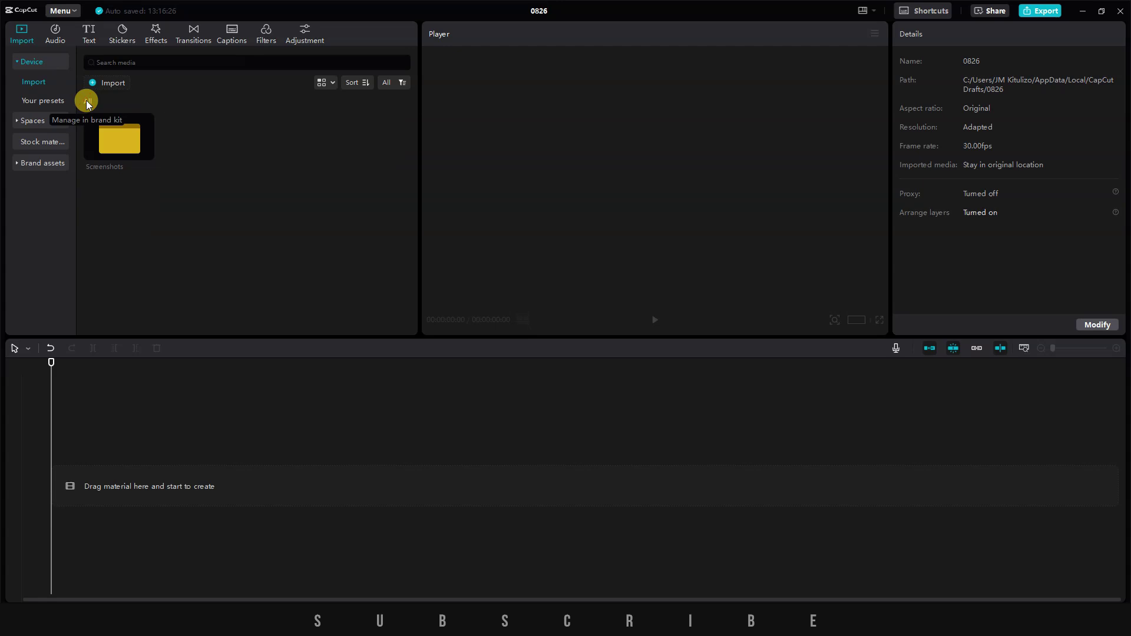
# Step: Import the CapCut Walkthrough.jpg image into the media panel
pyautogui.hotkey('ctrl', 'i')
pyautogui.click(362, 122)
pyautogui.doubleClick(362, 123)
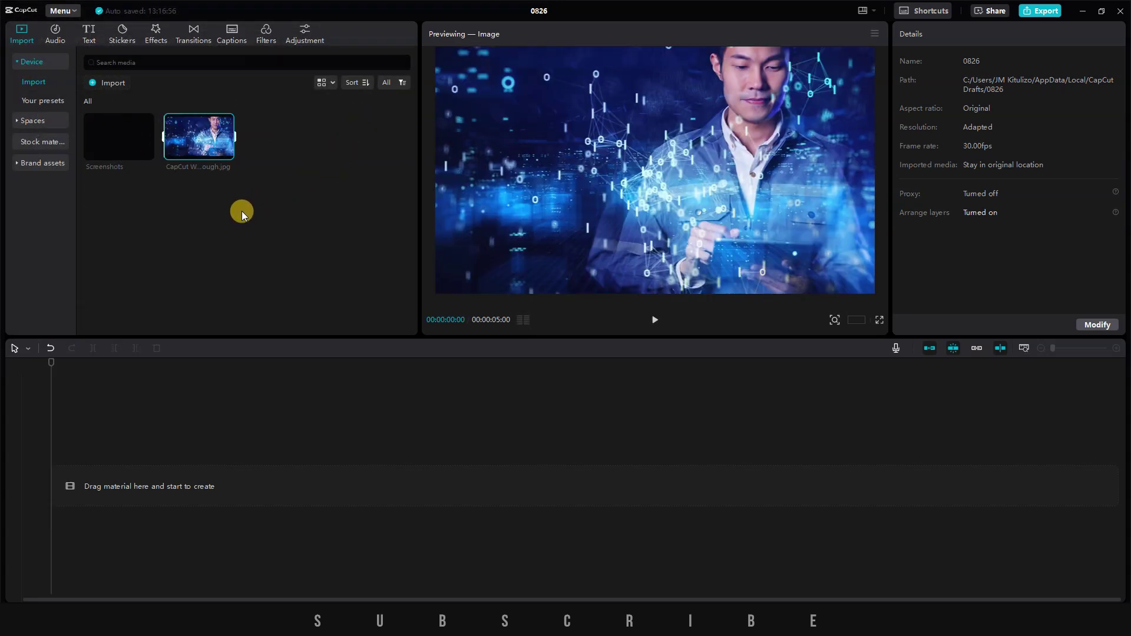
pyautogui.click(241, 211)
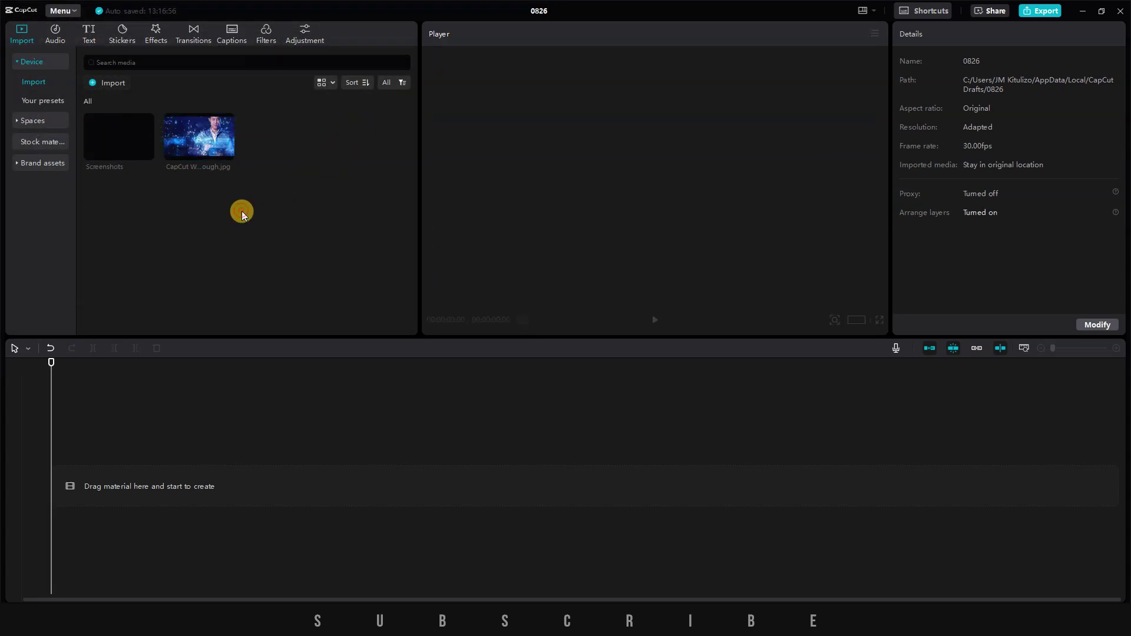
pyautogui.rightClick(295, 152)
# Step: Create a media folder named Images, then drag in the stock clips and preview one
pyautogui.click(330, 165)
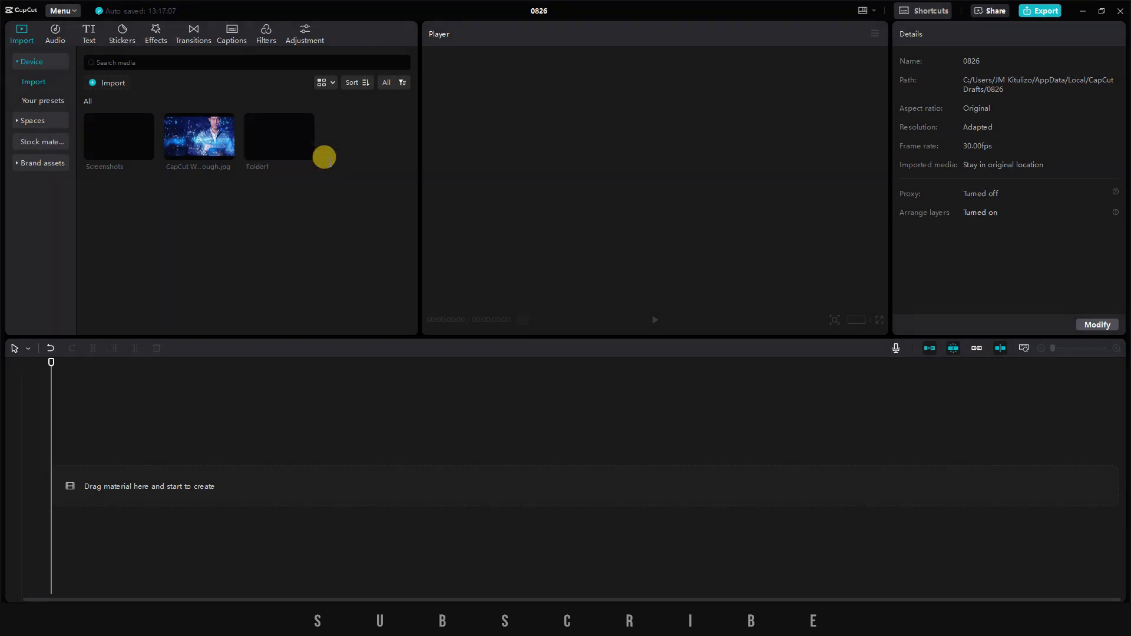
pyautogui.rightClick(269, 136)
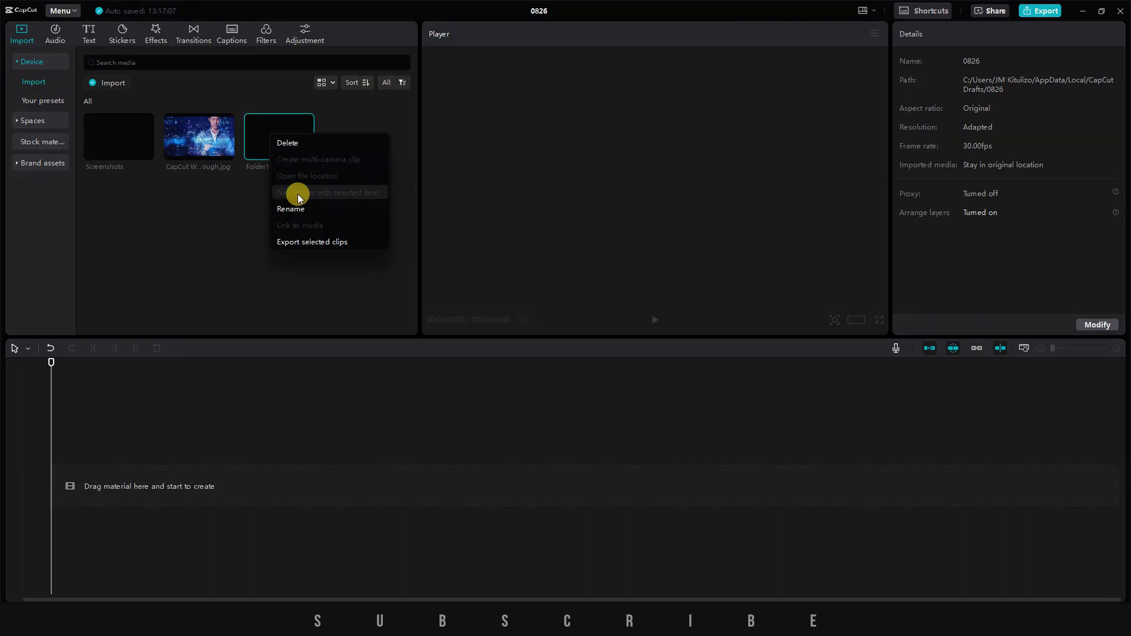
pyautogui.click(300, 209)
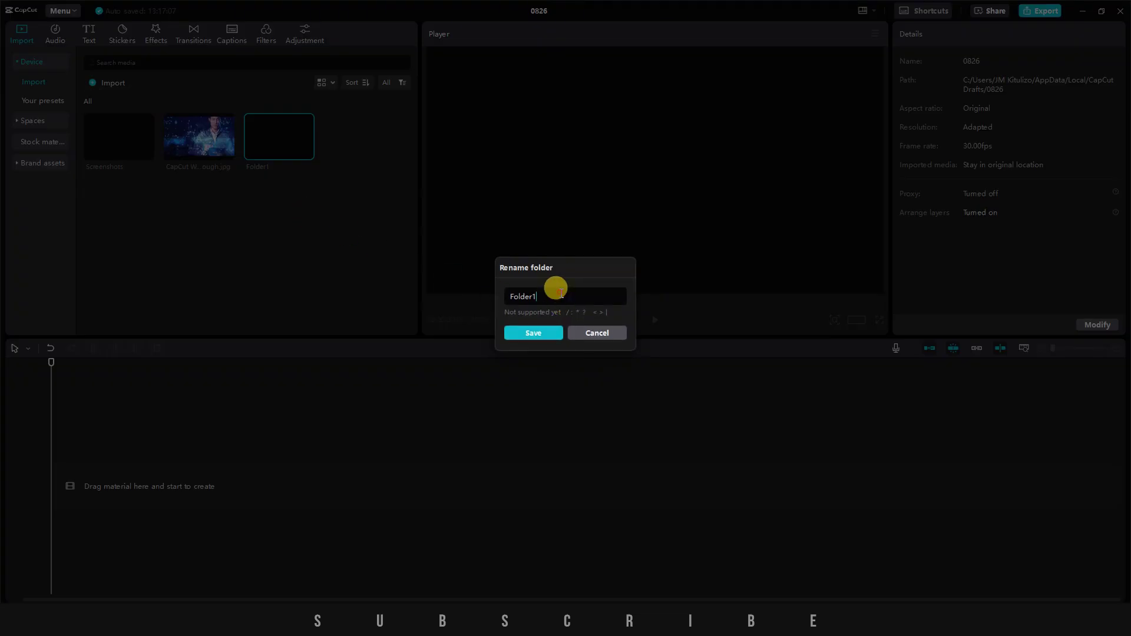
pyautogui.write('Images')
pyautogui.click(536, 332)
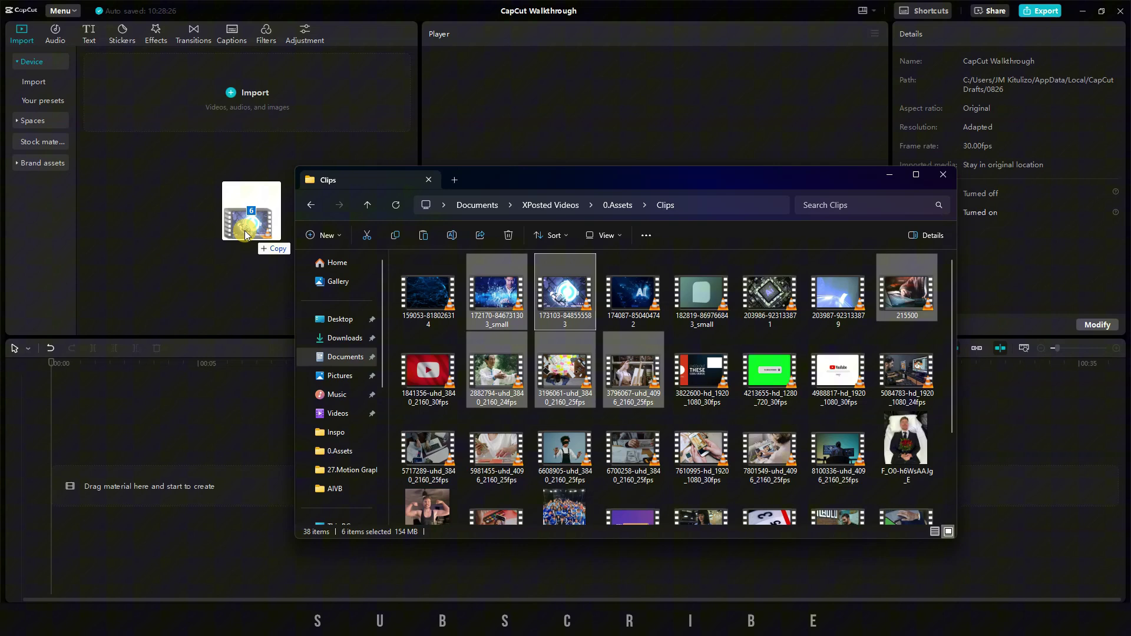
pyautogui.moveTo(240, 219); pyautogui.dragTo(203, 176)
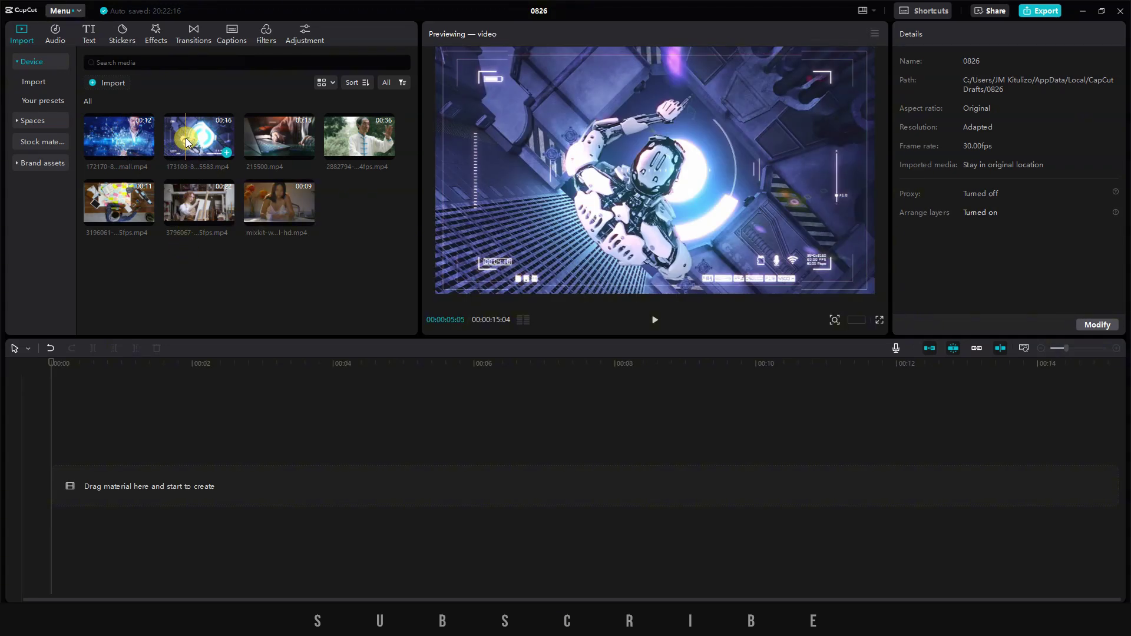
pyautogui.press('space')
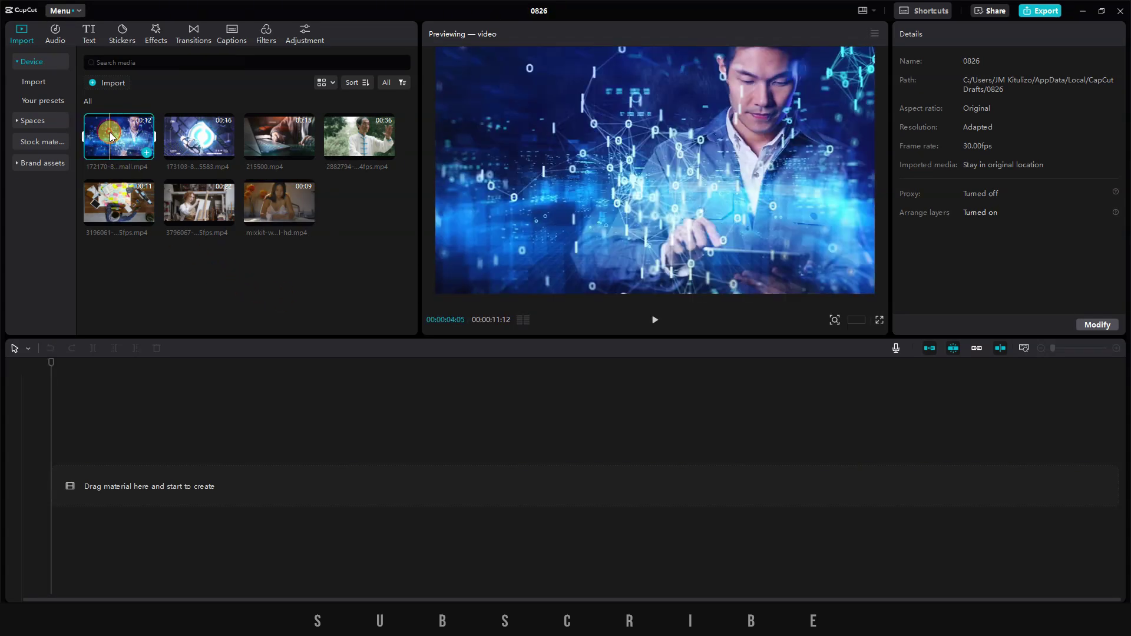
# Step: Delete the mixkit clip and place the first blue tech clip on the timeline
pyautogui.rightClick(110, 135)
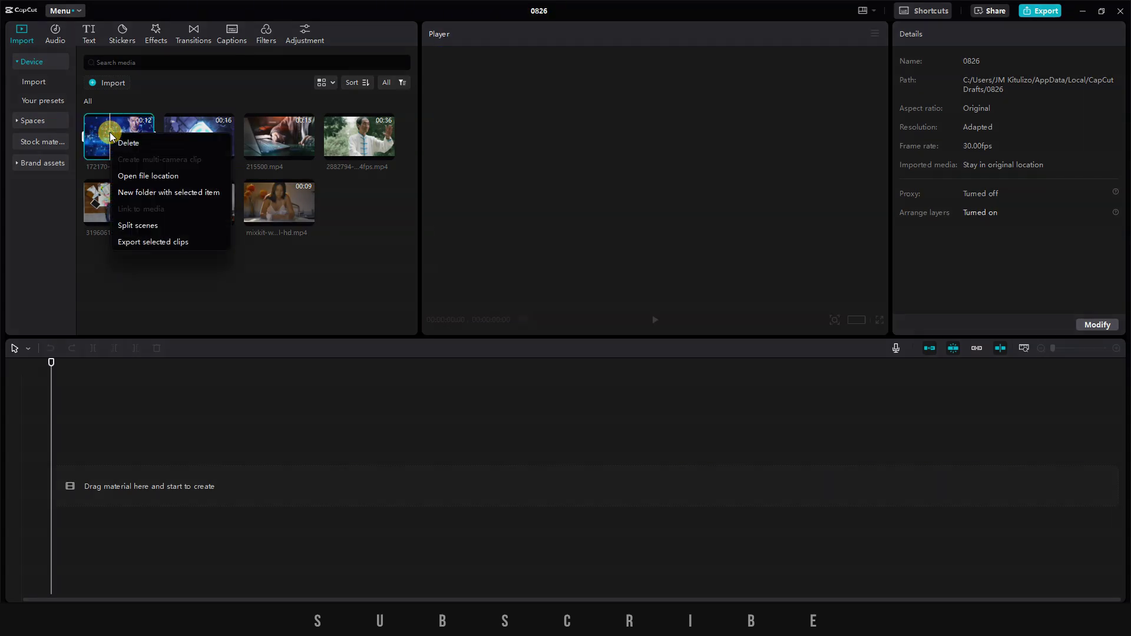
pyautogui.click(159, 146)
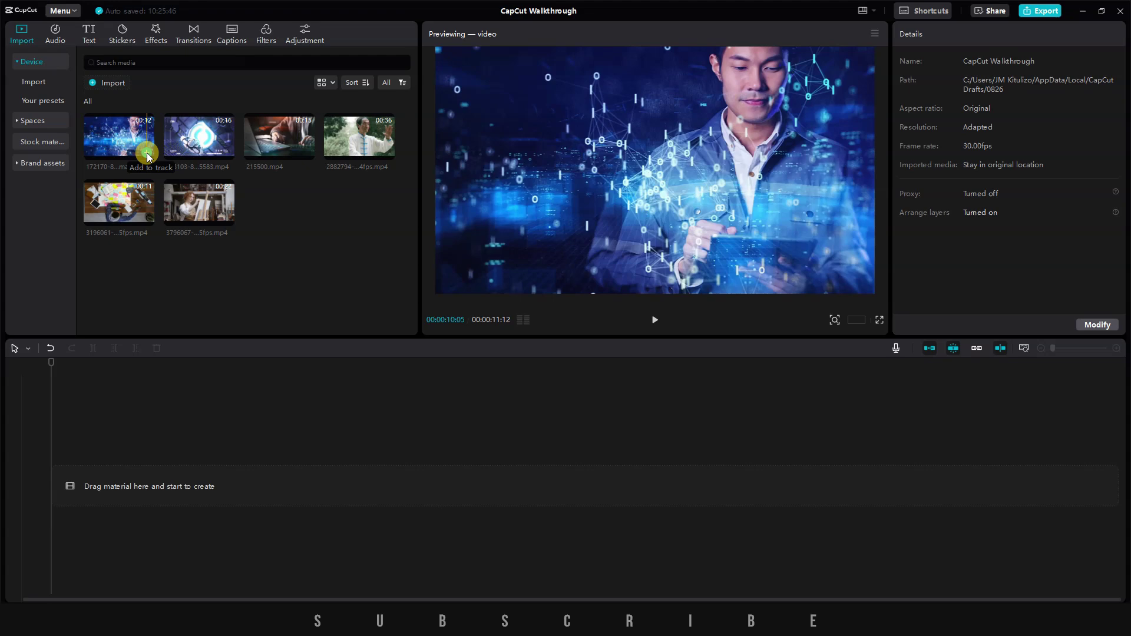
pyautogui.click(147, 155)
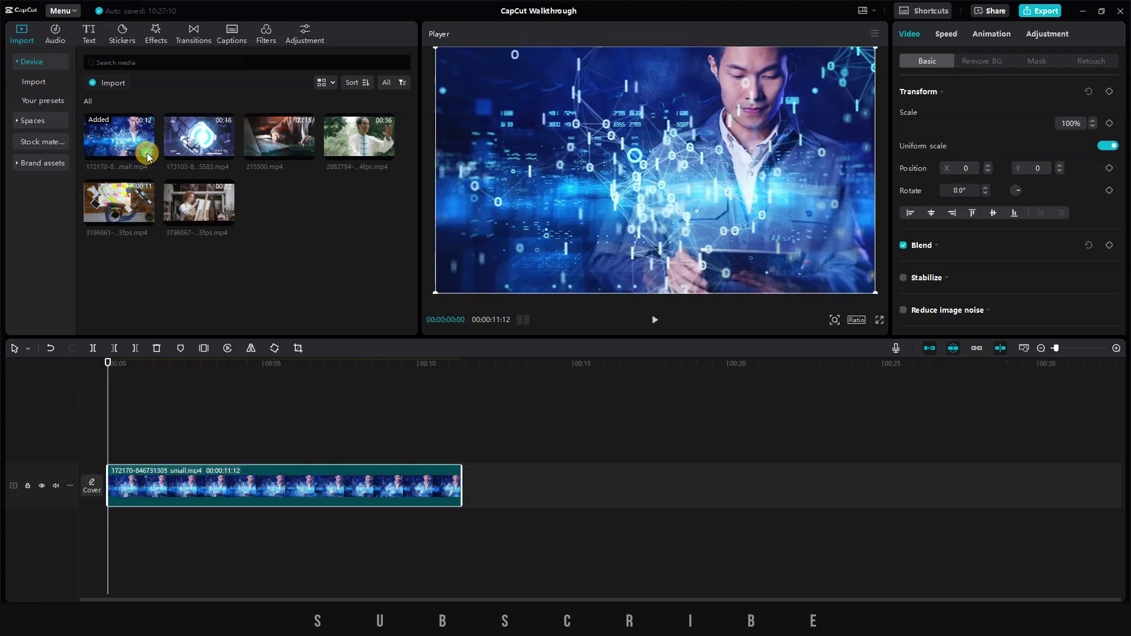
pyautogui.moveTo(147, 154); pyautogui.dragTo(118, 450)
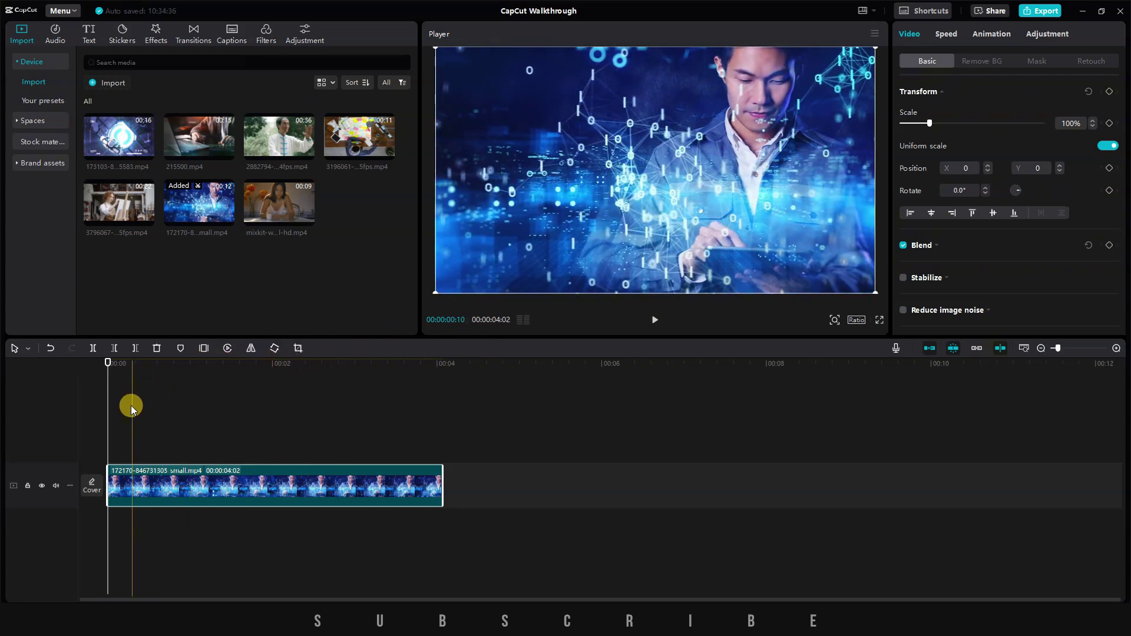
pyautogui.click(998, 348)
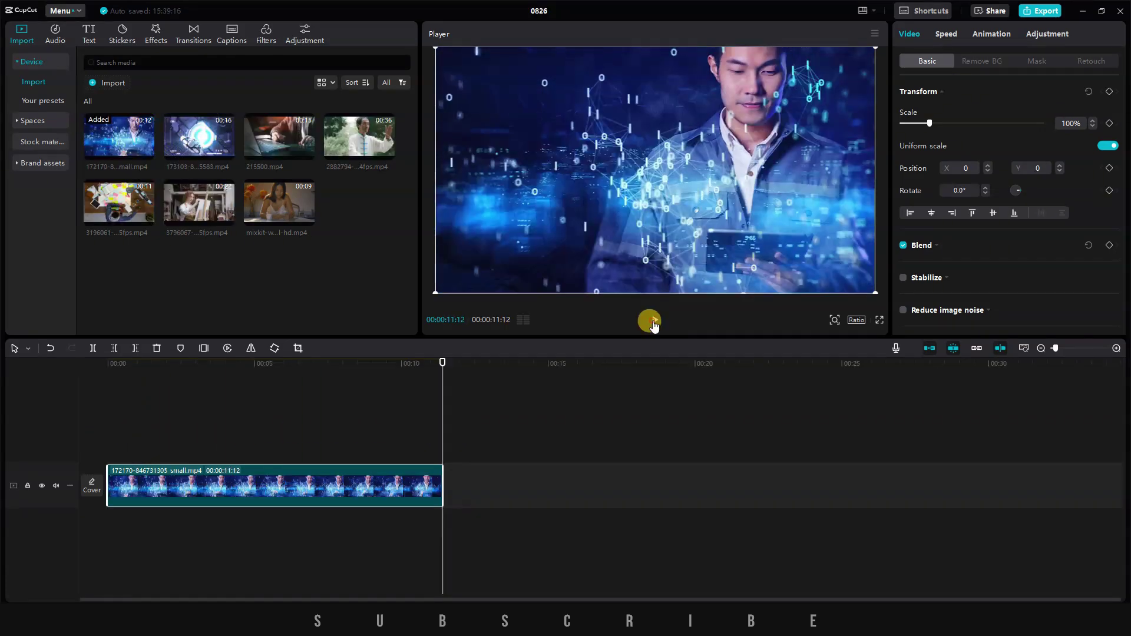
# Step: Split the clip at about six seconds and scrub the playhead to review the parts
pyautogui.click(654, 322)
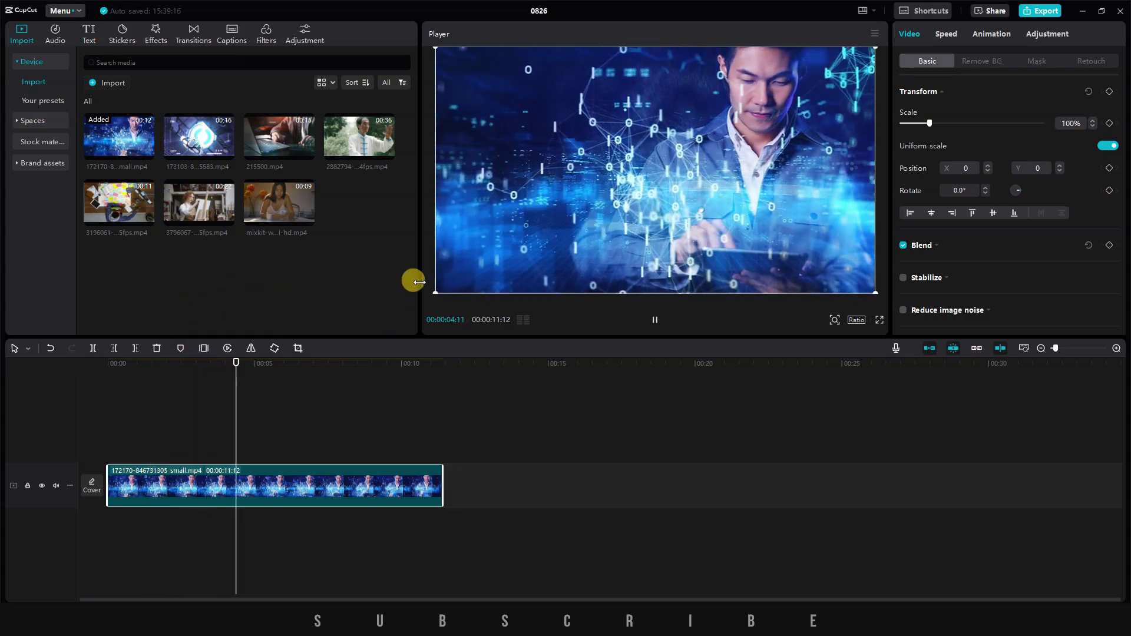
pyautogui.press('space')
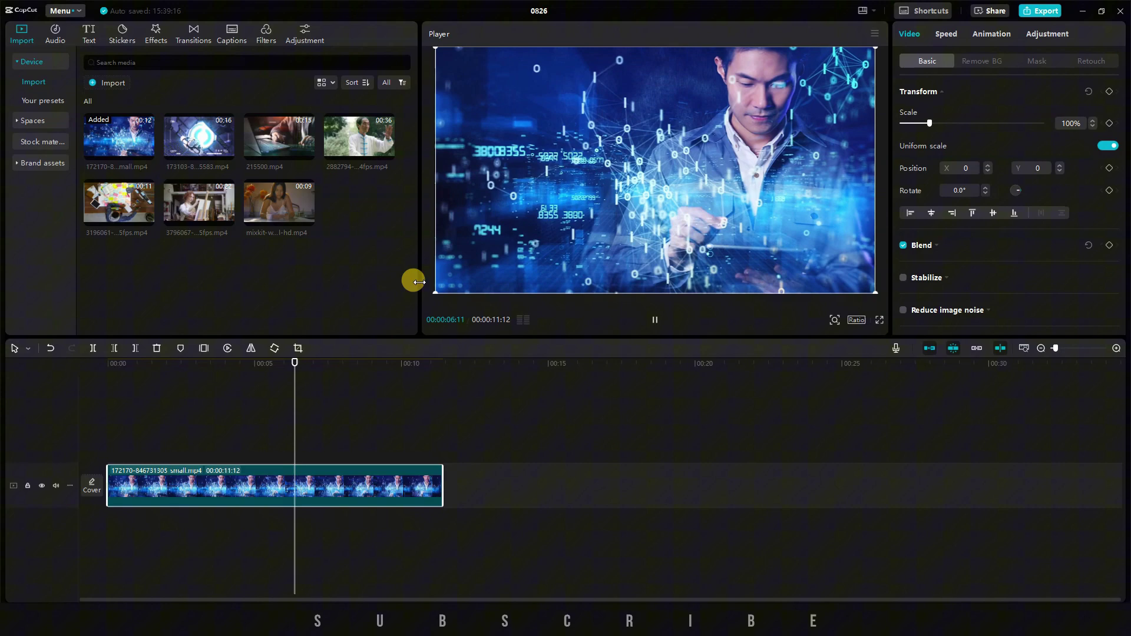
pyautogui.hotkey('ctrl', 'b')
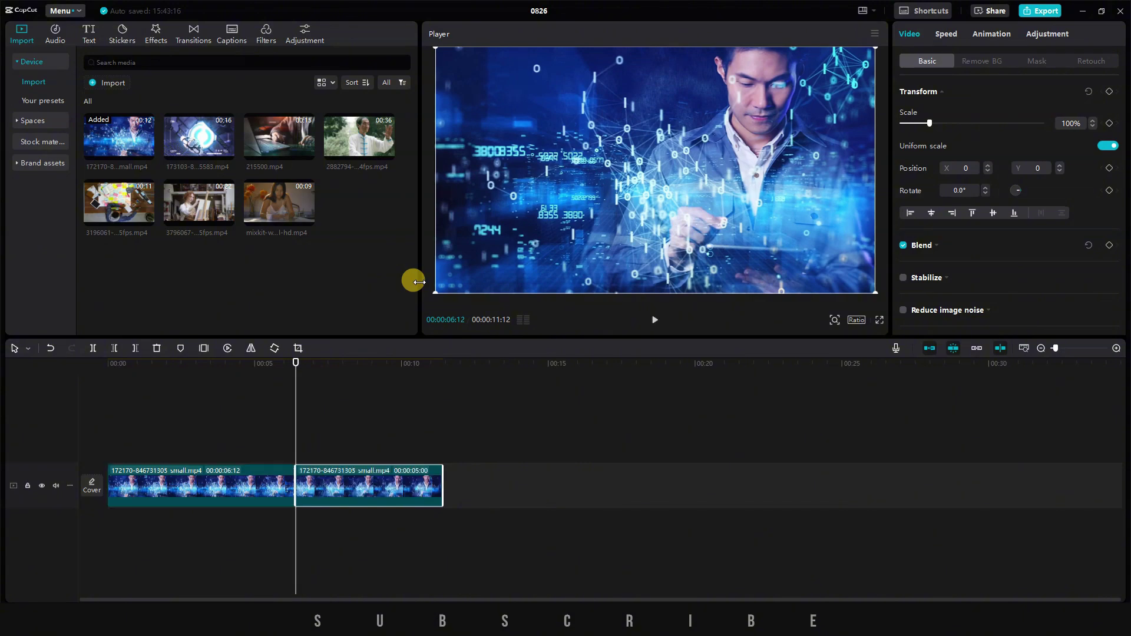
pyautogui.click(179, 386)
pyautogui.click(142, 391)
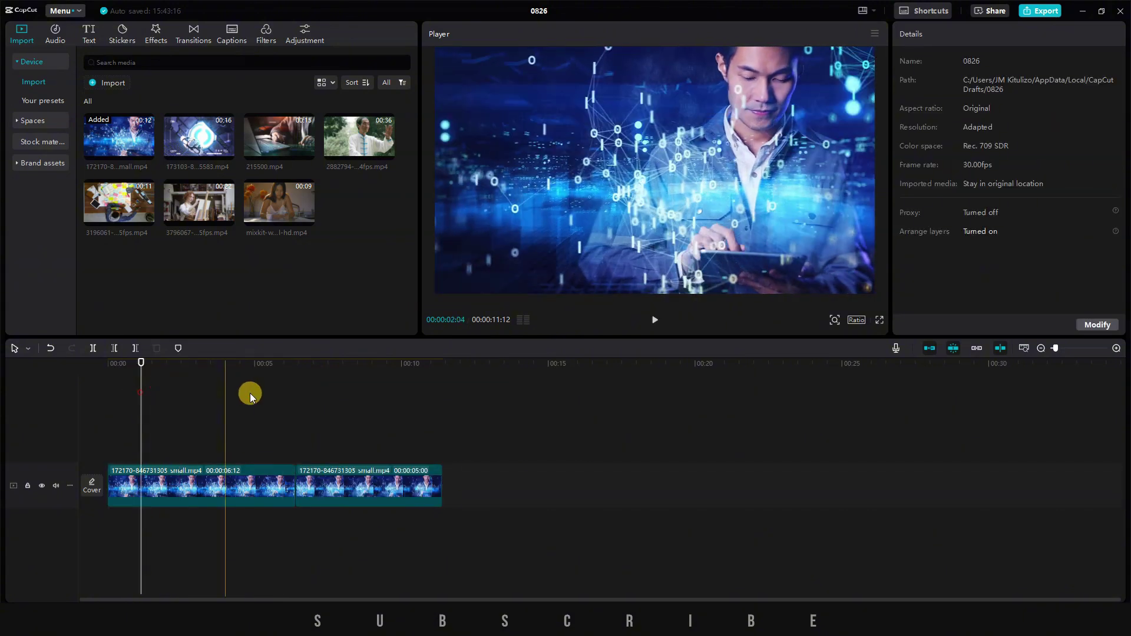
pyautogui.click(344, 397)
pyautogui.click(416, 403)
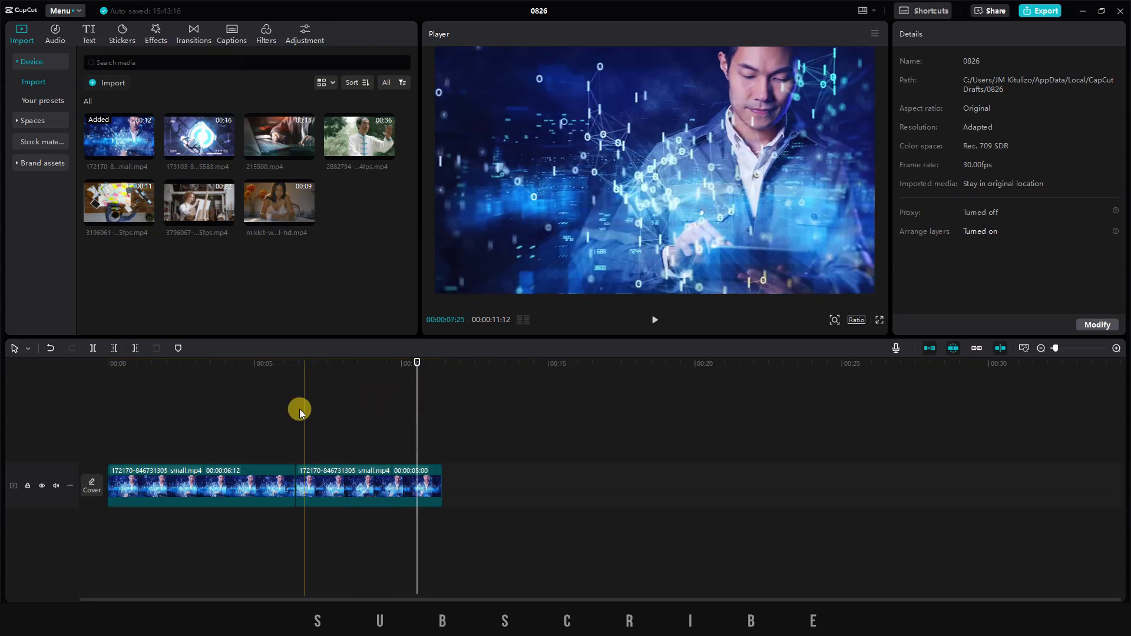
pyautogui.click(368, 487)
pyautogui.moveTo(106, 368)
pyautogui.mouseDown()
pyautogui.moveTo(207, 374)
pyautogui.moveTo(111, 374)
pyautogui.mouseUp()
# Step: Undo the split to restore the 11:12 clip, then review and cancel Export
pyautogui.hotkey('ctrl', 'z')
pyautogui.click(655, 320)
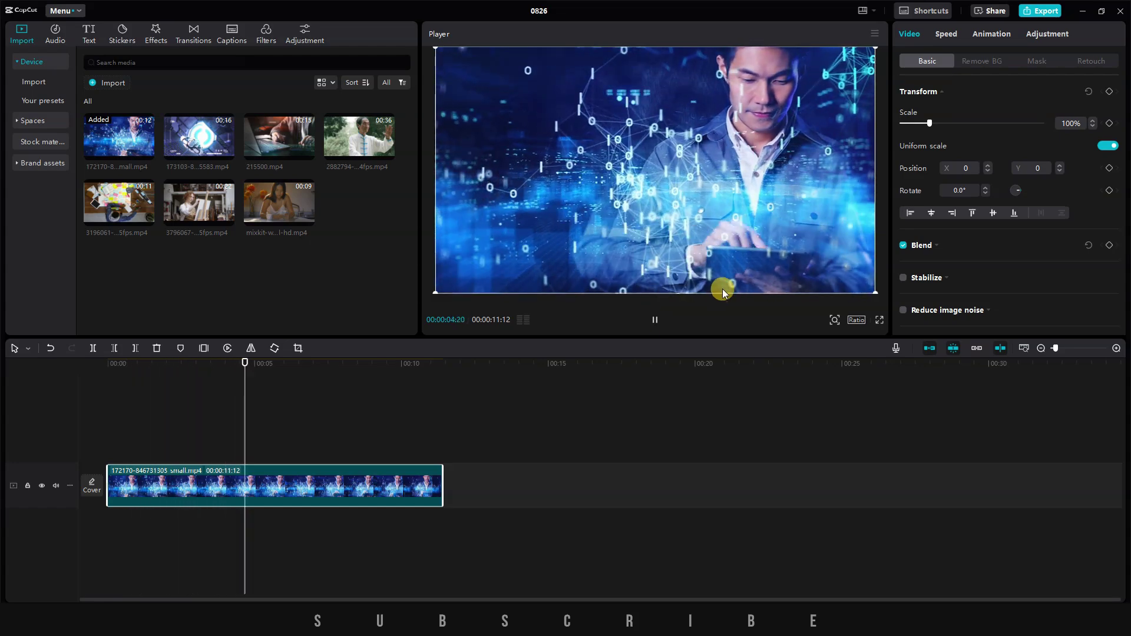
pyautogui.click(1043, 13)
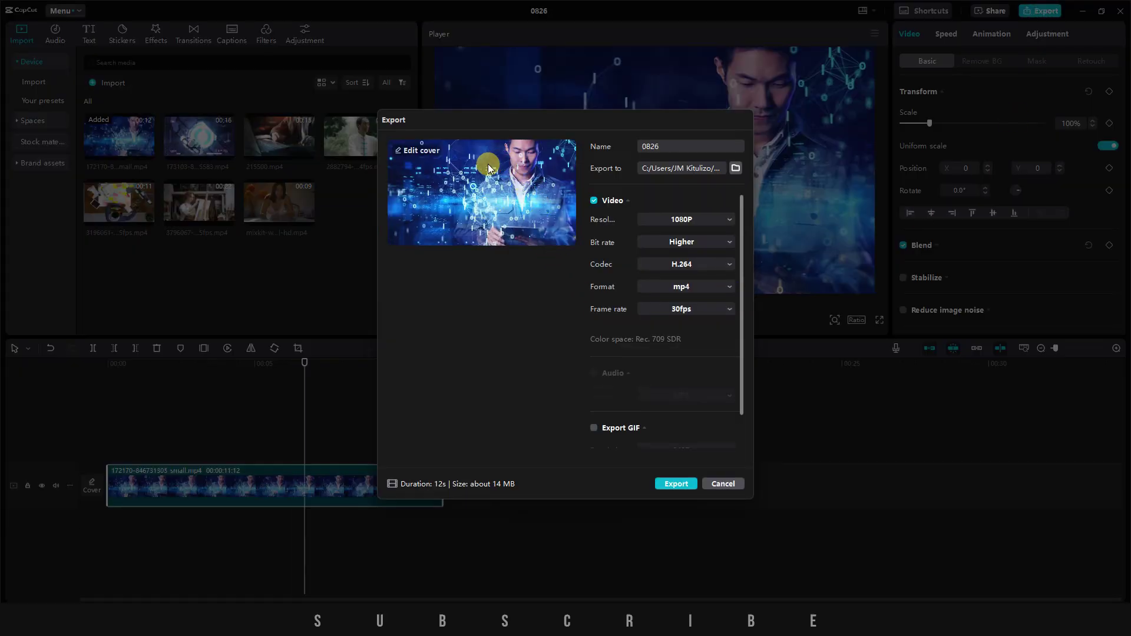
pyautogui.click(724, 484)
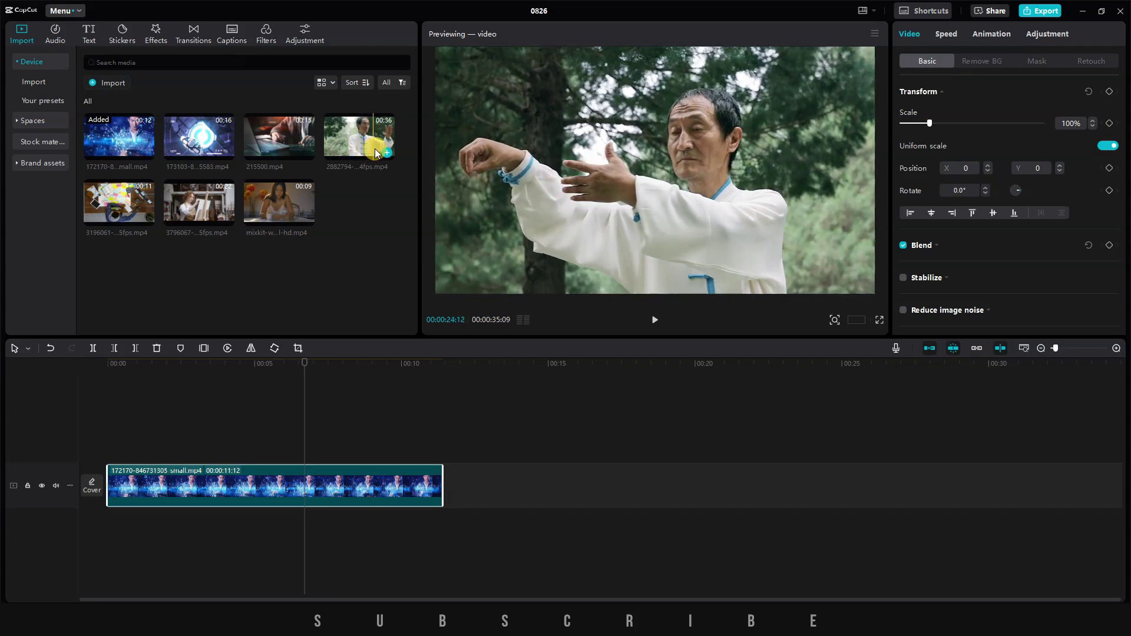
# Step: Trim the 172170 small.mp4 clip from both ends, from 11:12 down to 5:06
pyautogui.scroll(3, 379, 483)
pyautogui.click(383, 481)
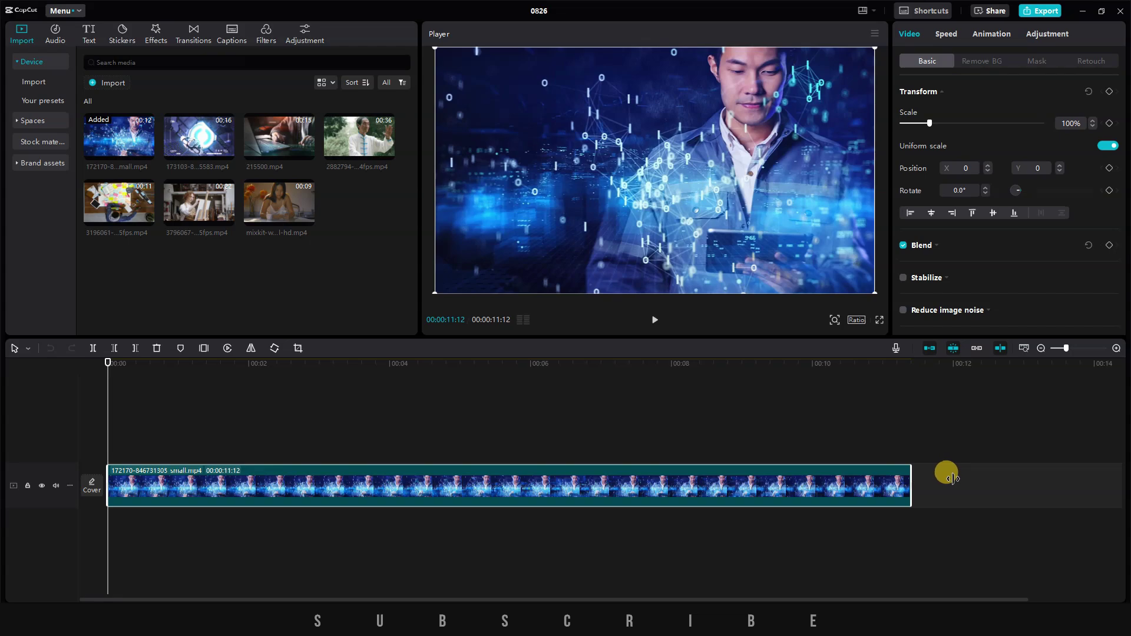
pyautogui.moveTo(910, 479); pyautogui.dragTo(540, 478)
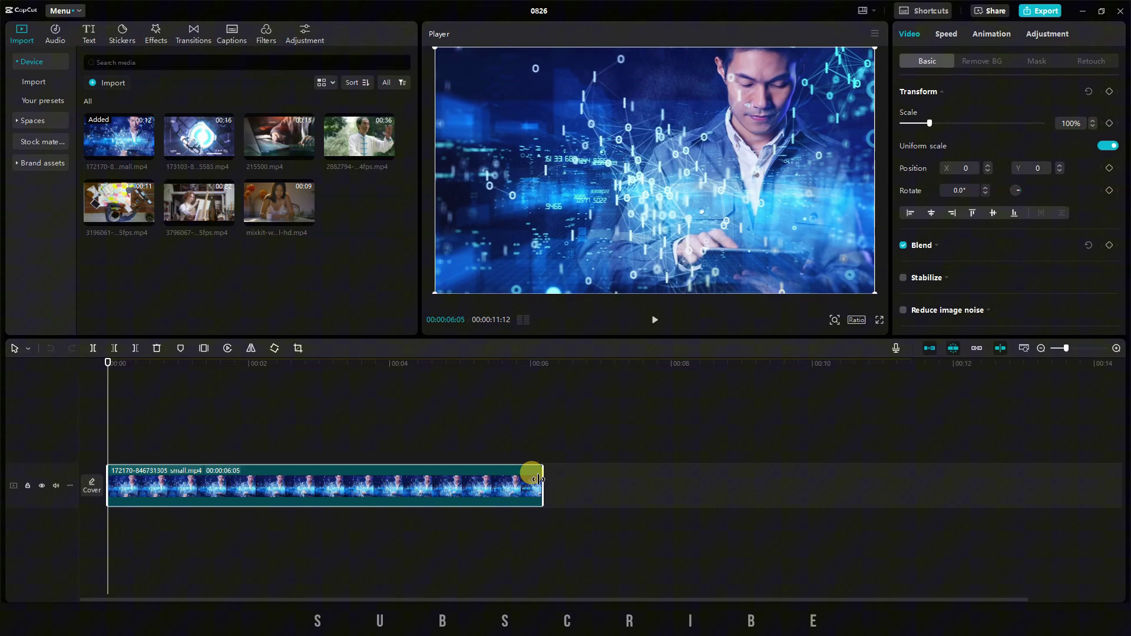
pyautogui.moveTo(109, 480); pyautogui.dragTo(321, 481)
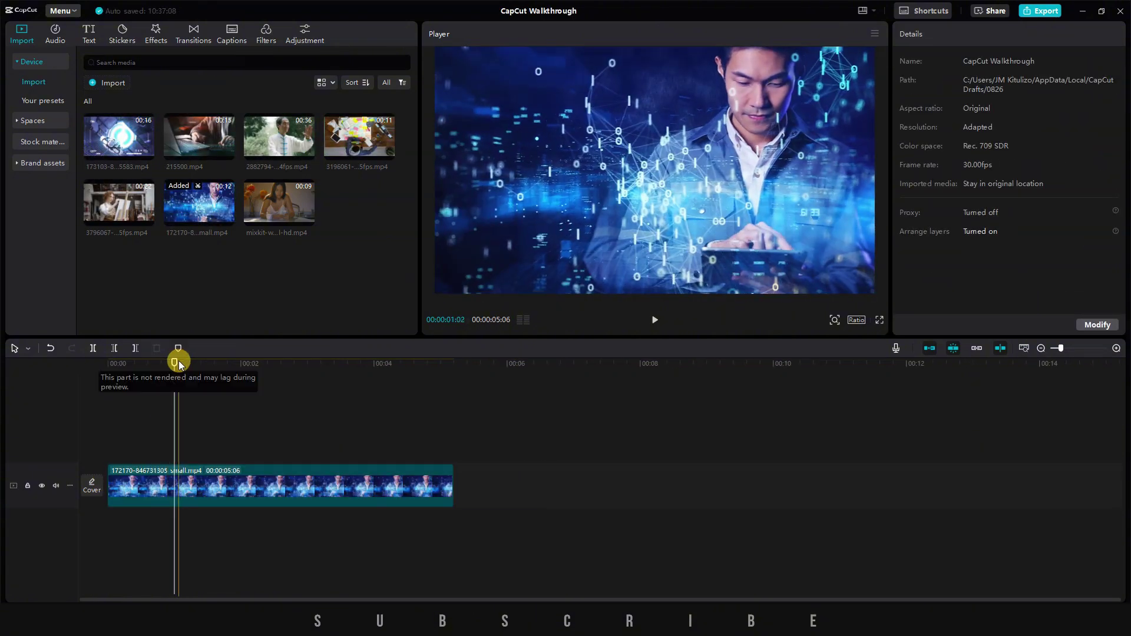
pyautogui.moveTo(178, 363); pyautogui.dragTo(277, 369)
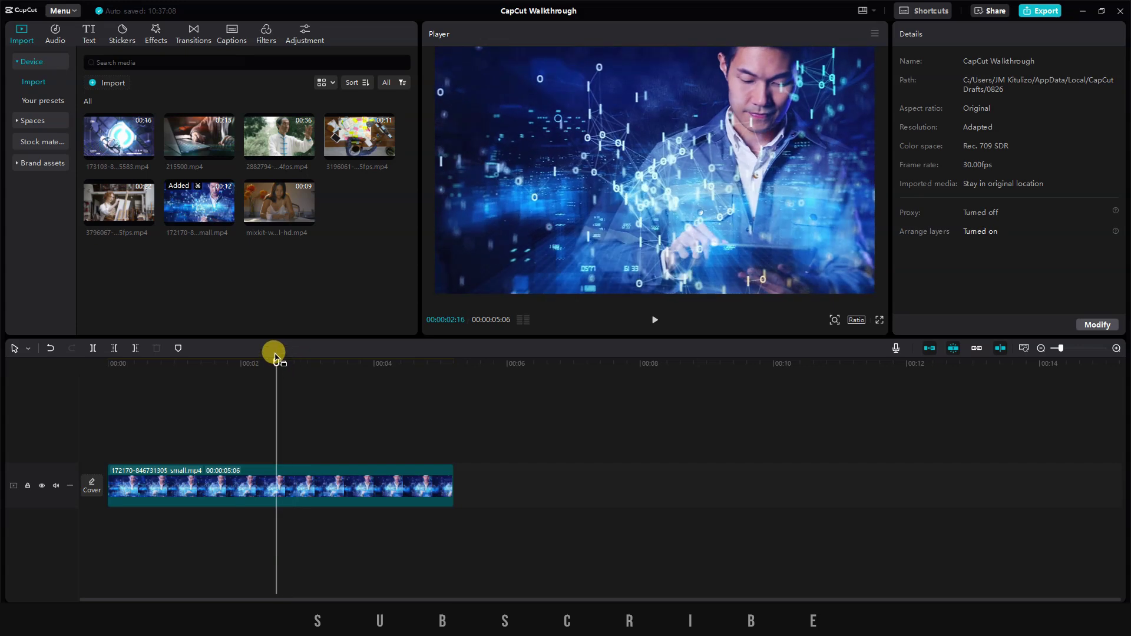
# Step: Split the 172170 small.mp4 clip at 00:00:02:16 and delete the first part, keeping the 00:00:02:20 remainder
pyautogui.click(91, 348)
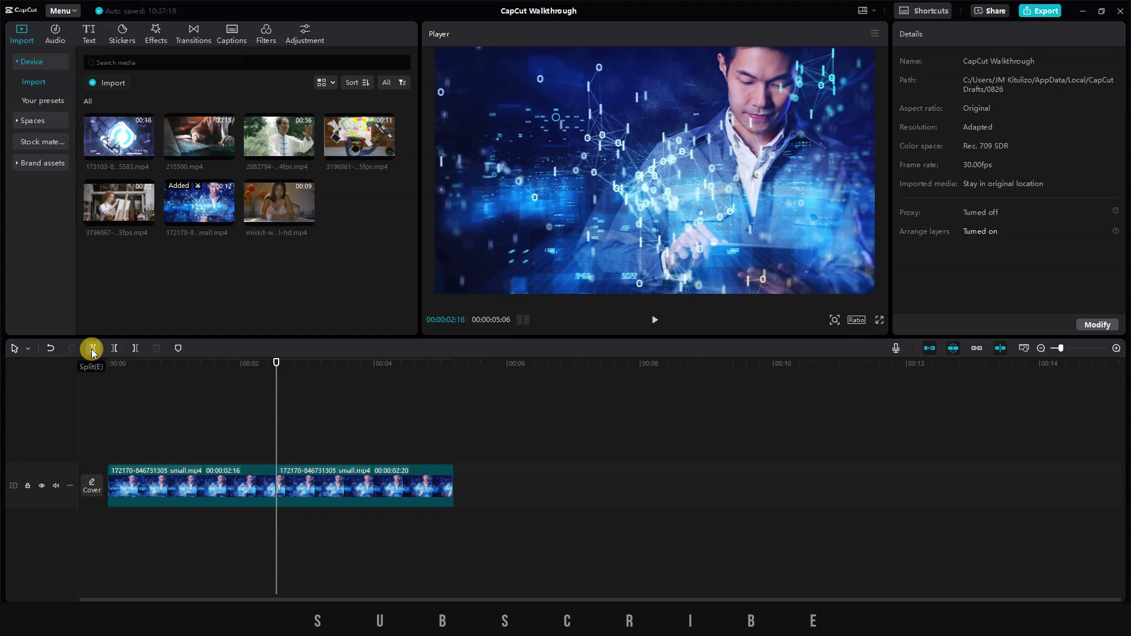
pyautogui.click(349, 482)
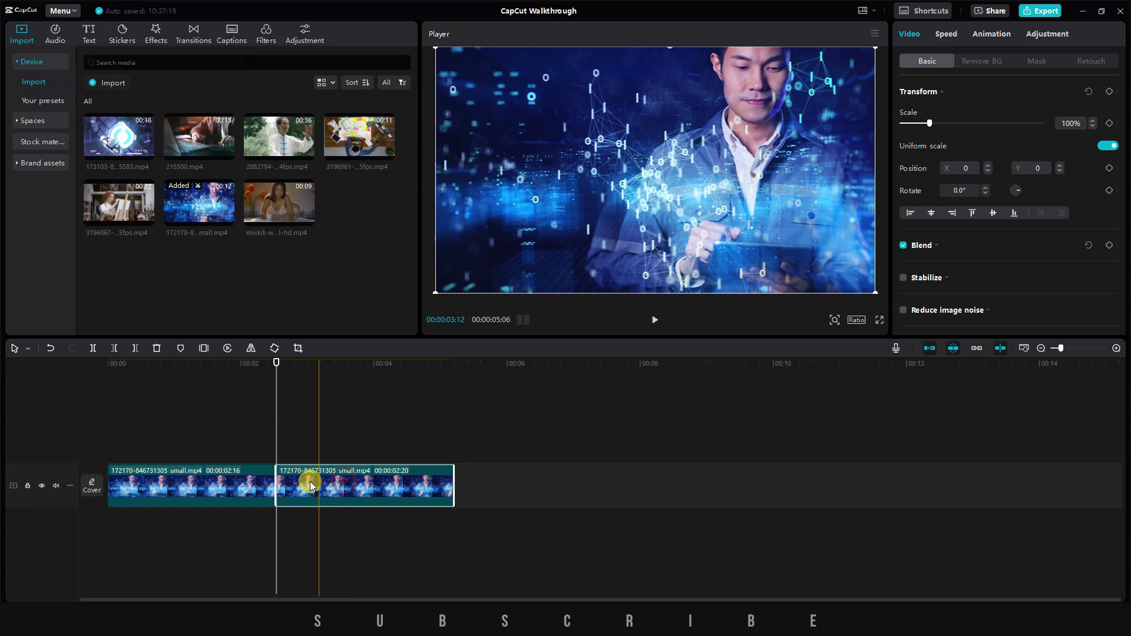
pyautogui.click(222, 481)
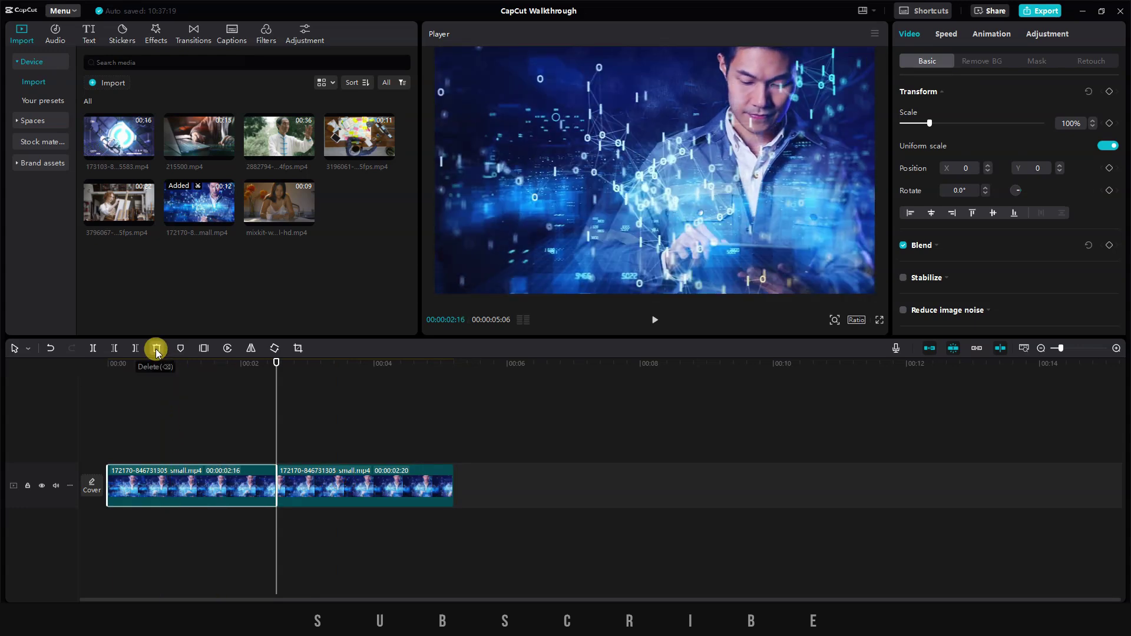
pyautogui.click(157, 349)
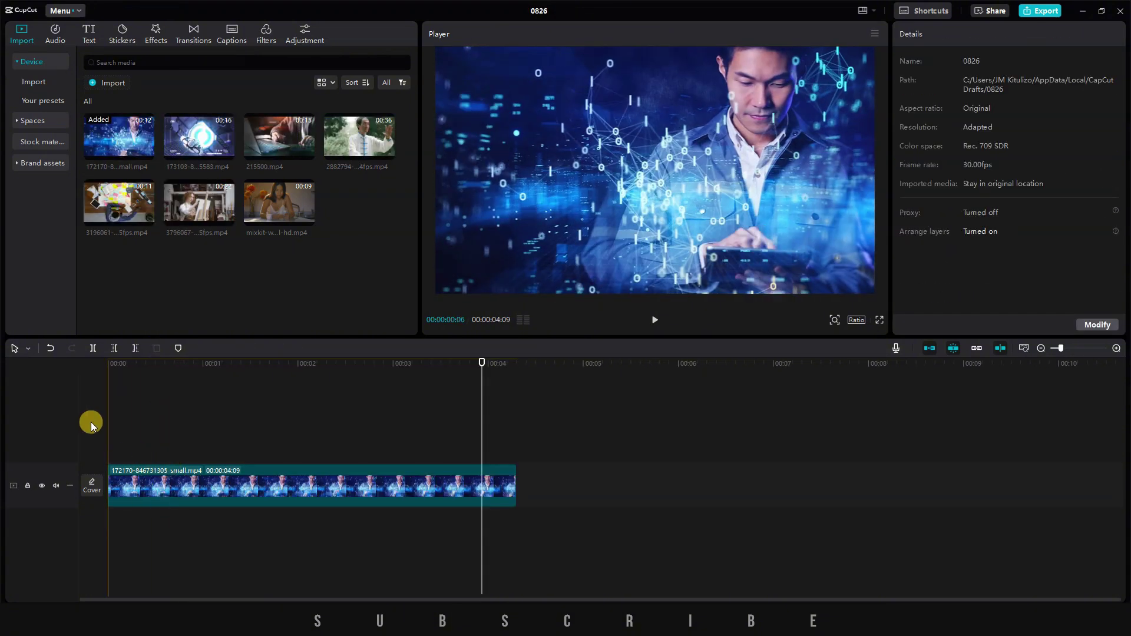
# Step: Undo the split-and-delete, redo both edits, then undo once more and Delete left at the playhead
pyautogui.click(50, 349)
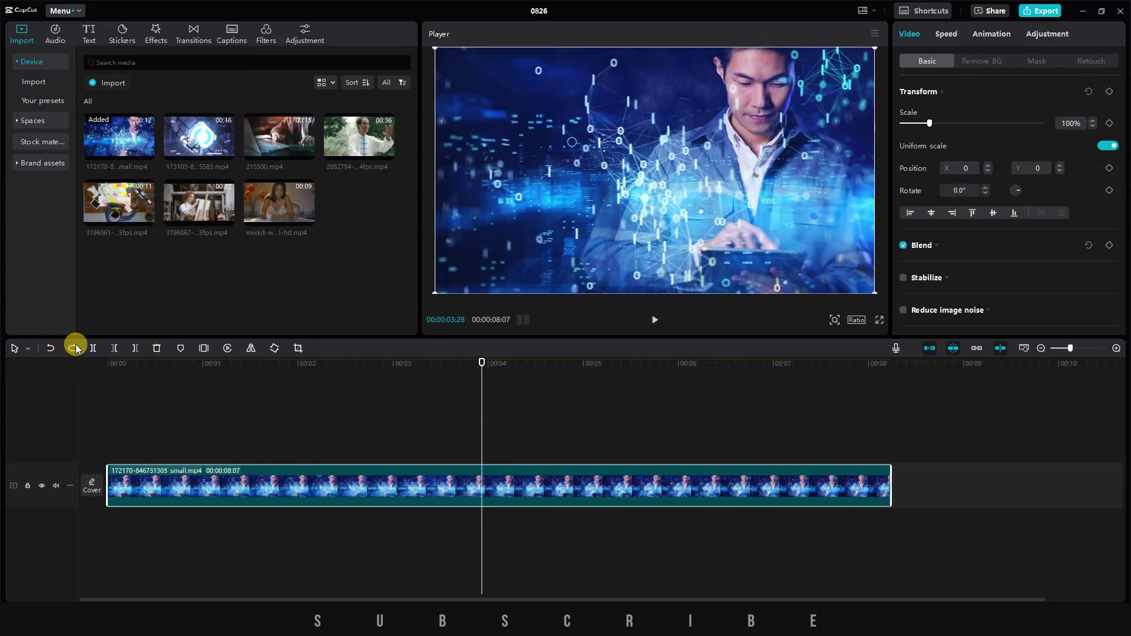
pyautogui.click(74, 348)
pyautogui.click(73, 349)
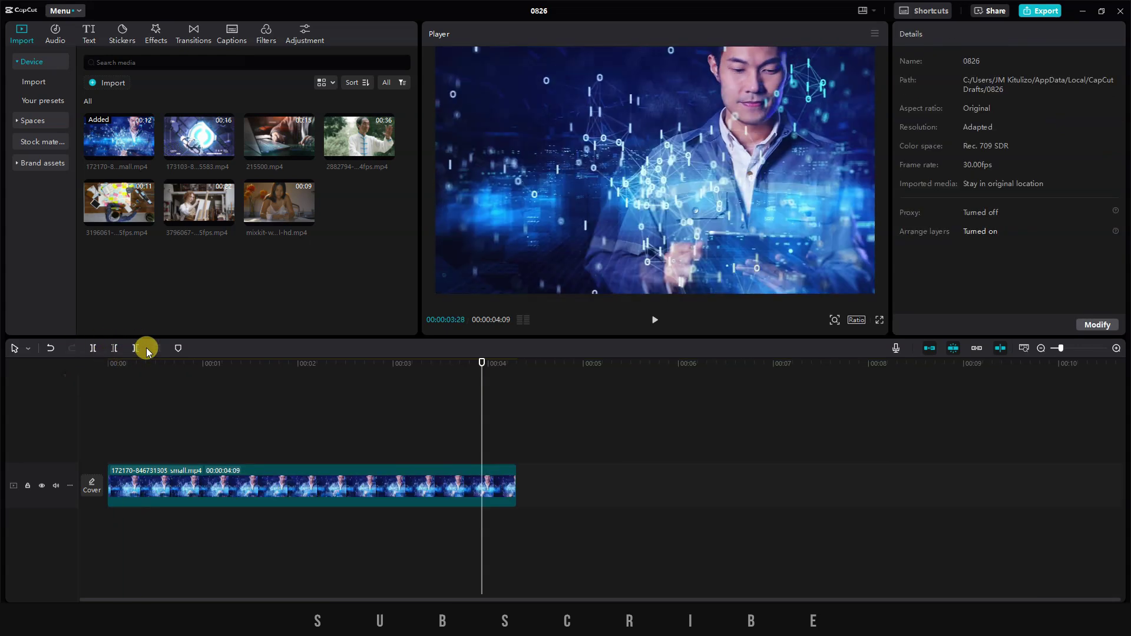
pyautogui.hotkey('ctrl', 'z')
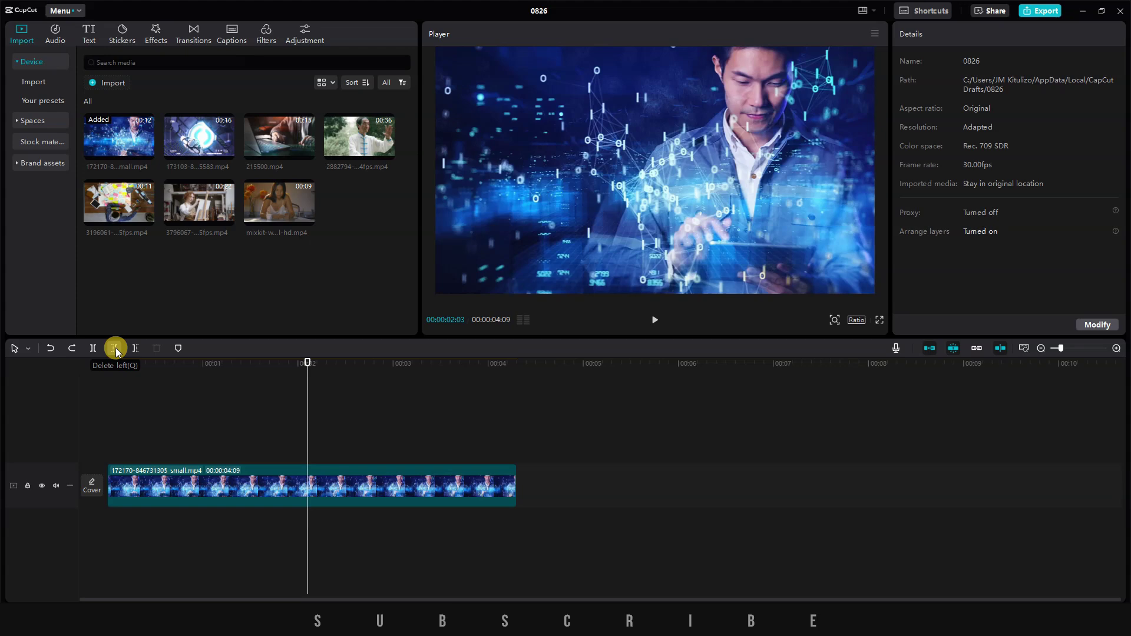
pyautogui.click(116, 348)
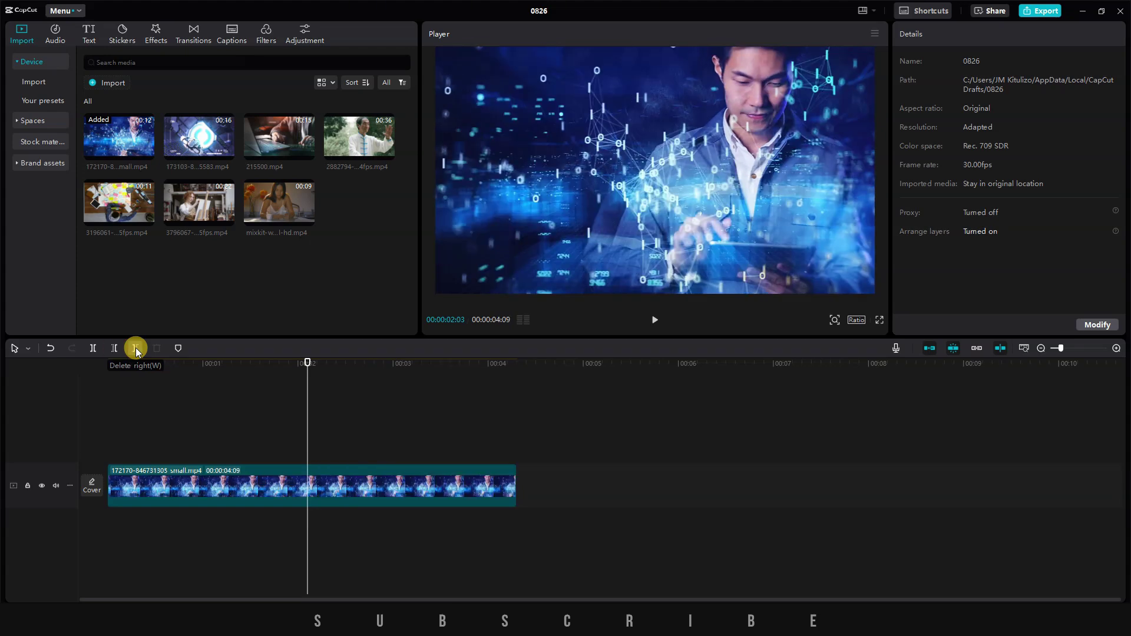
# Step: Delete right at the playhead to trim the clip to 00:00:03:12, then select it at about 00:00:01:26
pyautogui.click(135, 348)
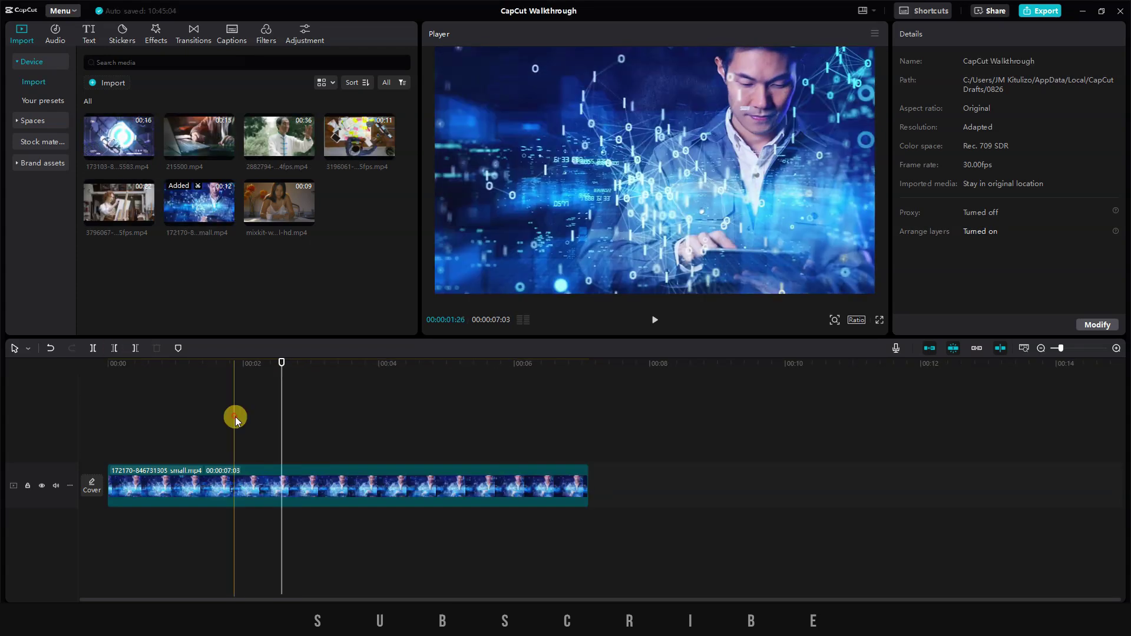
pyautogui.click(235, 420)
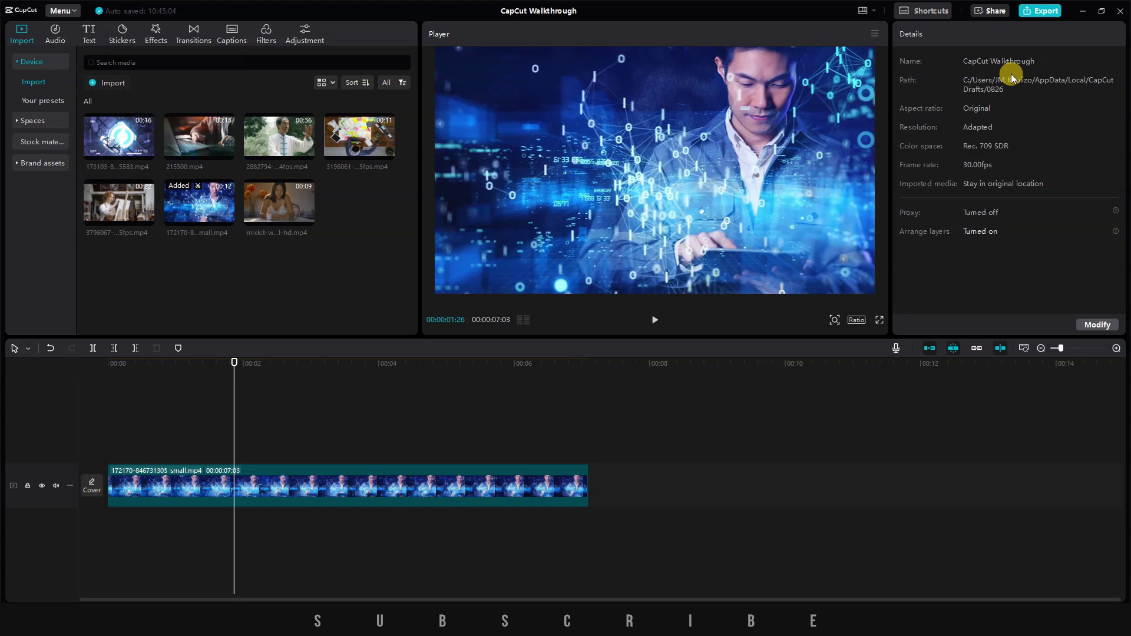
pyautogui.click(231, 491)
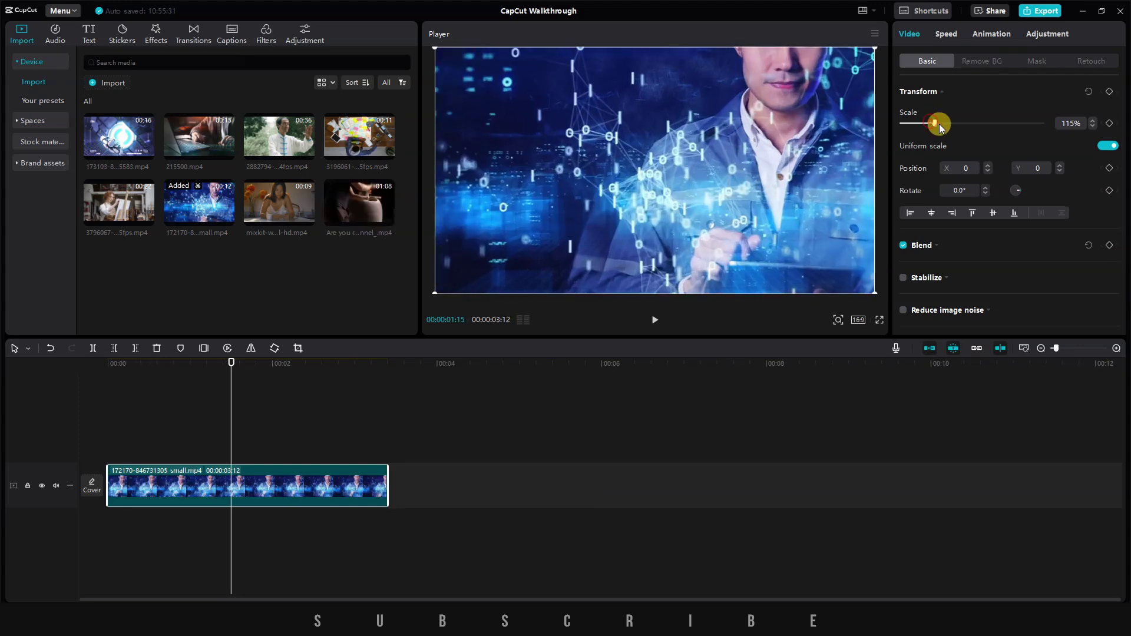
# Step: Try the Scale slider and browse Remove BG, Speed, Curve, Animation and Adjustment settings without keeping changes
pyautogui.moveTo(939, 125)
pyautogui.mouseDown()
pyautogui.moveTo(963, 125)
pyautogui.moveTo(941, 127)
pyautogui.mouseUp()
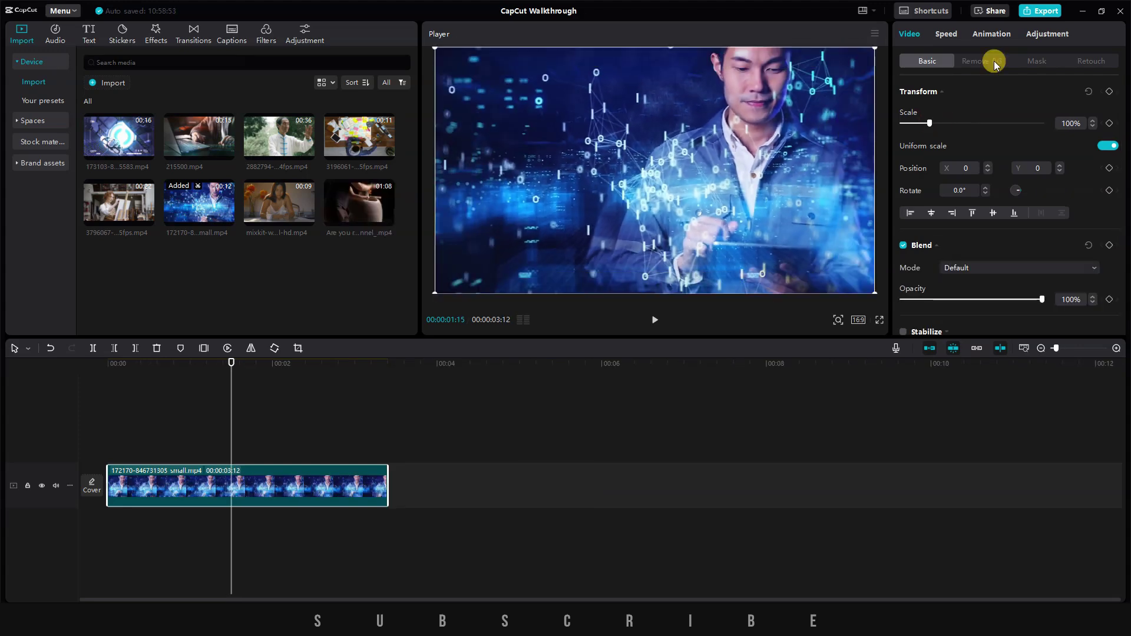
pyautogui.click(981, 60)
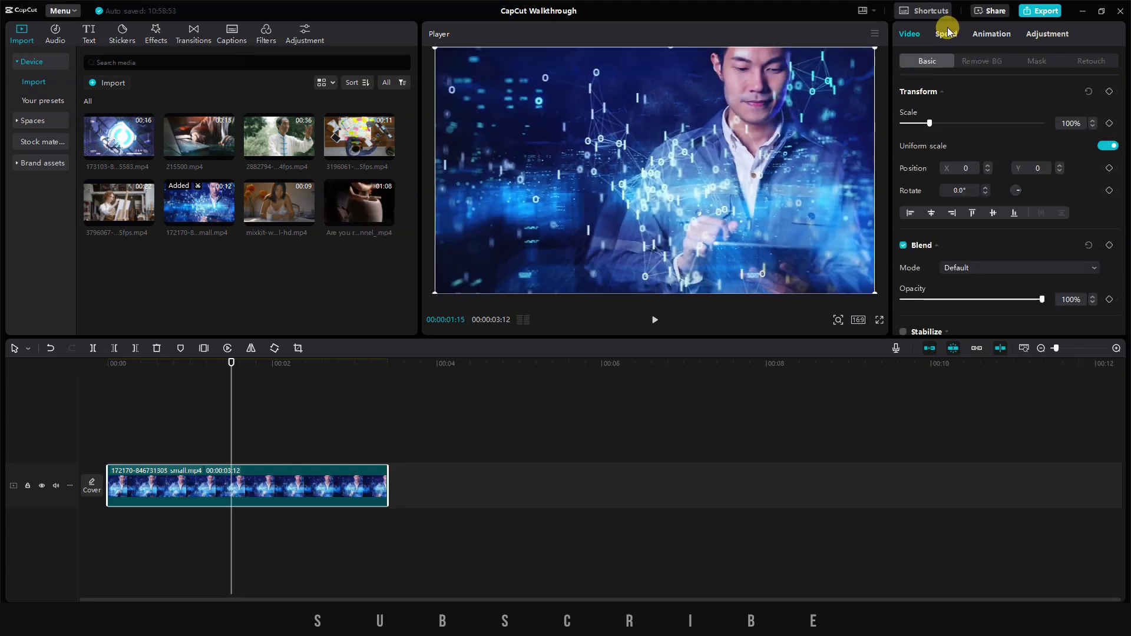
pyautogui.click(946, 33)
pyautogui.click(1055, 58)
pyautogui.click(991, 36)
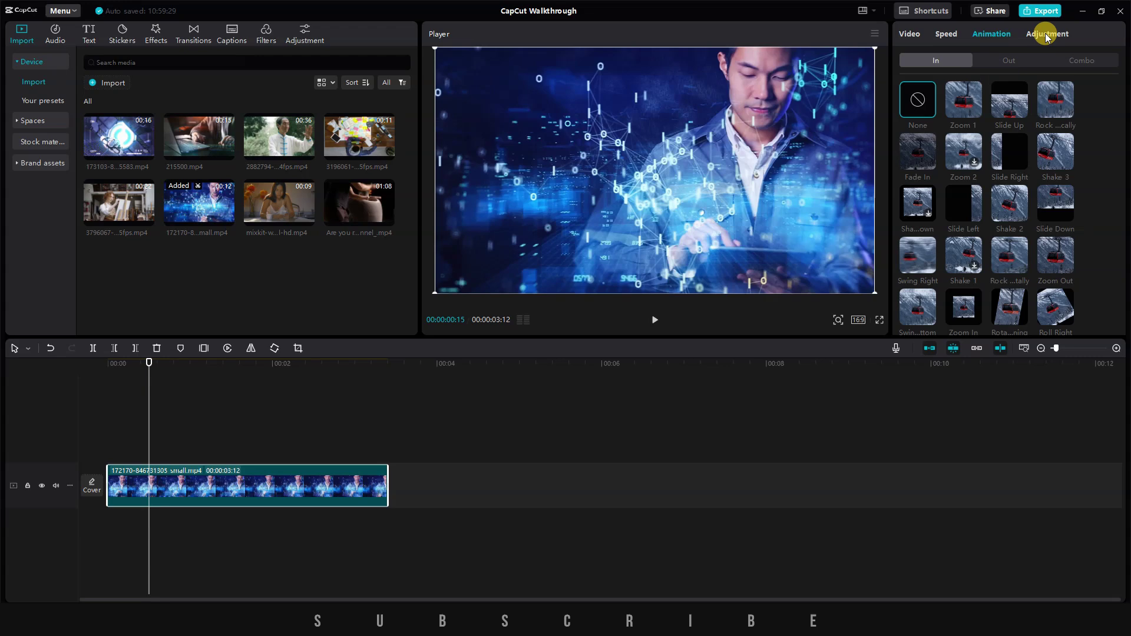
pyautogui.click(1047, 33)
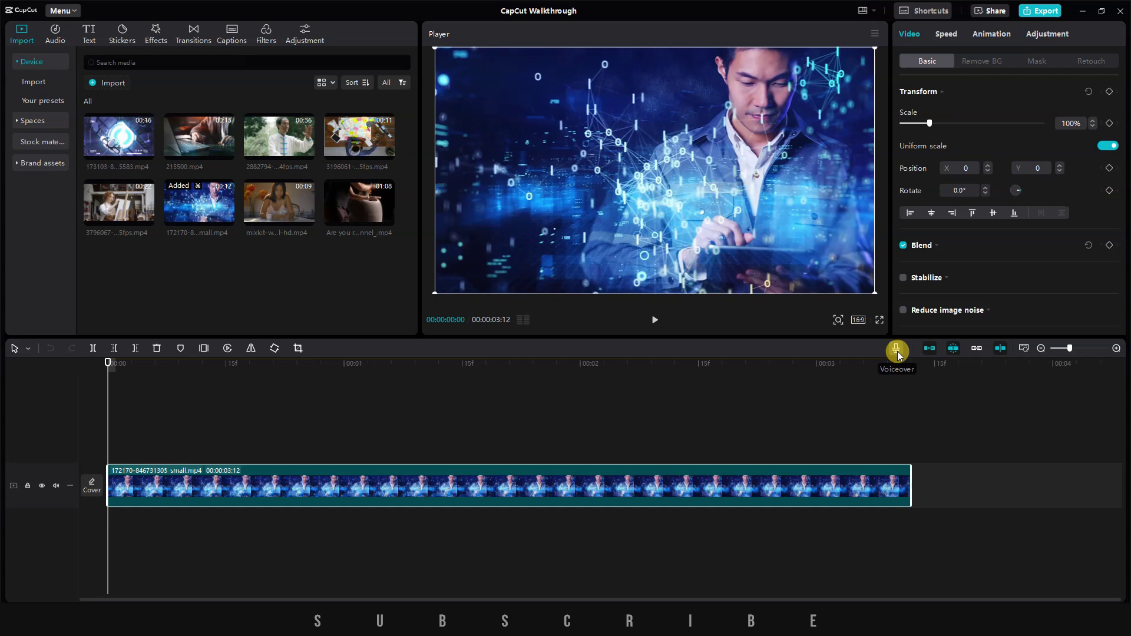
# Step: Record a 4-second voiceover using the Realtek microphone as input device
pyautogui.click(896, 350)
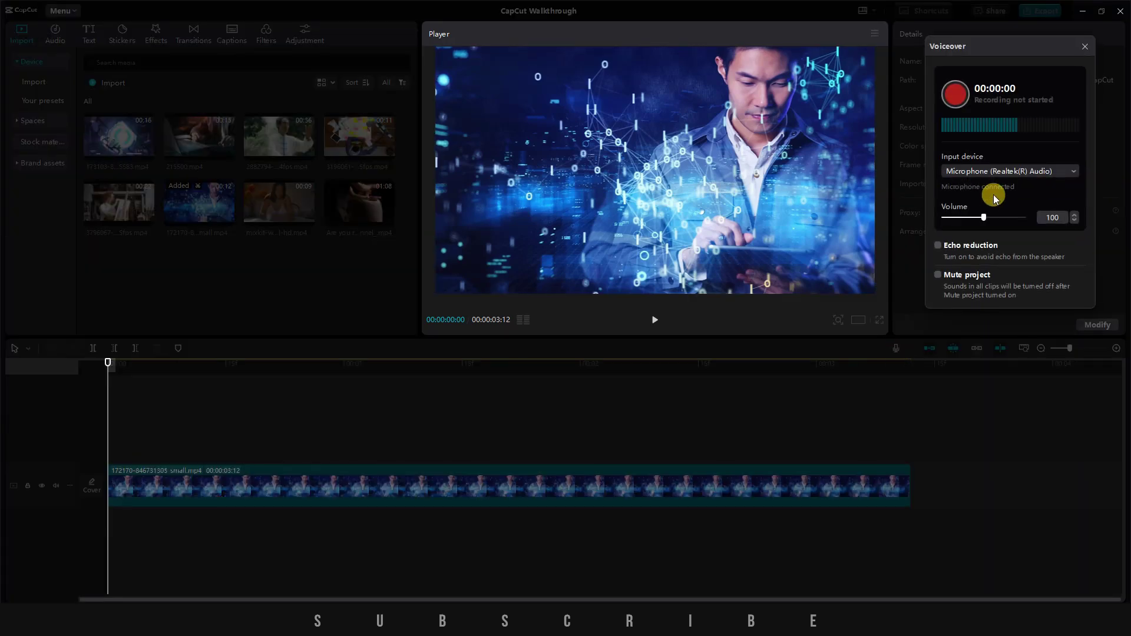
pyautogui.click(1002, 172)
pyautogui.click(1001, 172)
pyautogui.click(957, 94)
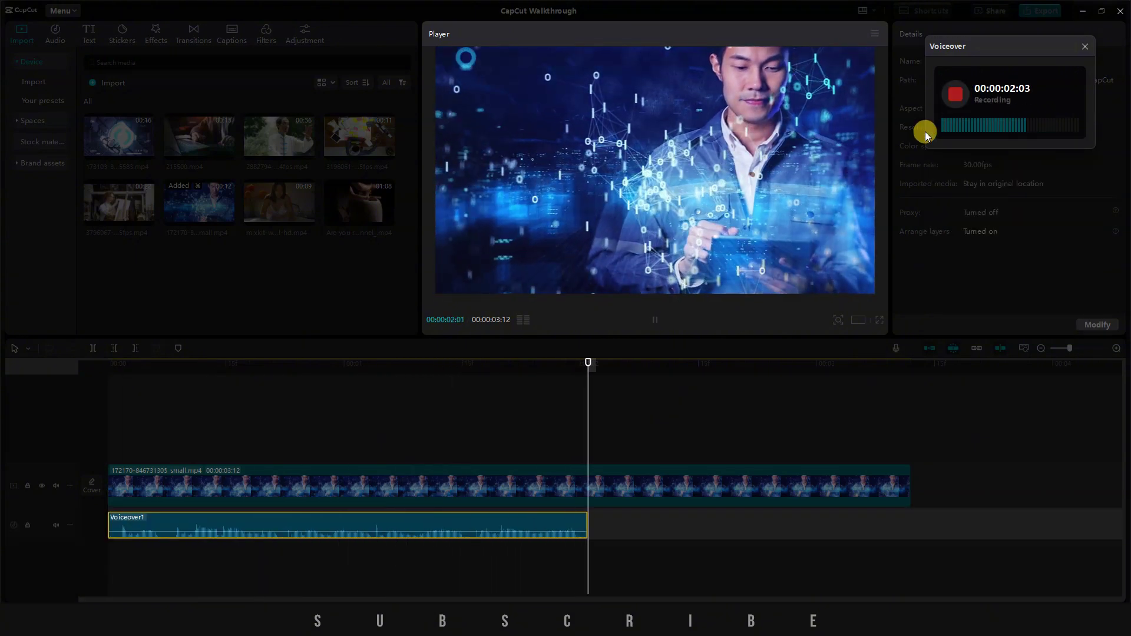
pyautogui.click(962, 98)
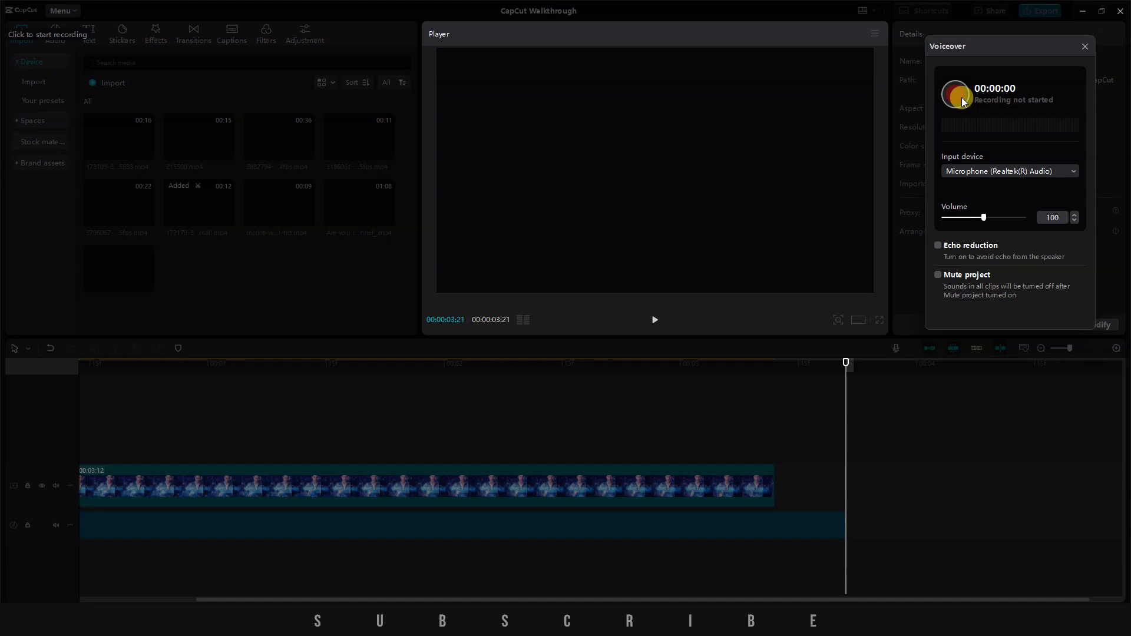
pyautogui.click(1083, 50)
# Step: Delete the Voiceover1 clip from the timeline, leaving only the 03:12 tech clip
pyautogui.click(400, 363)
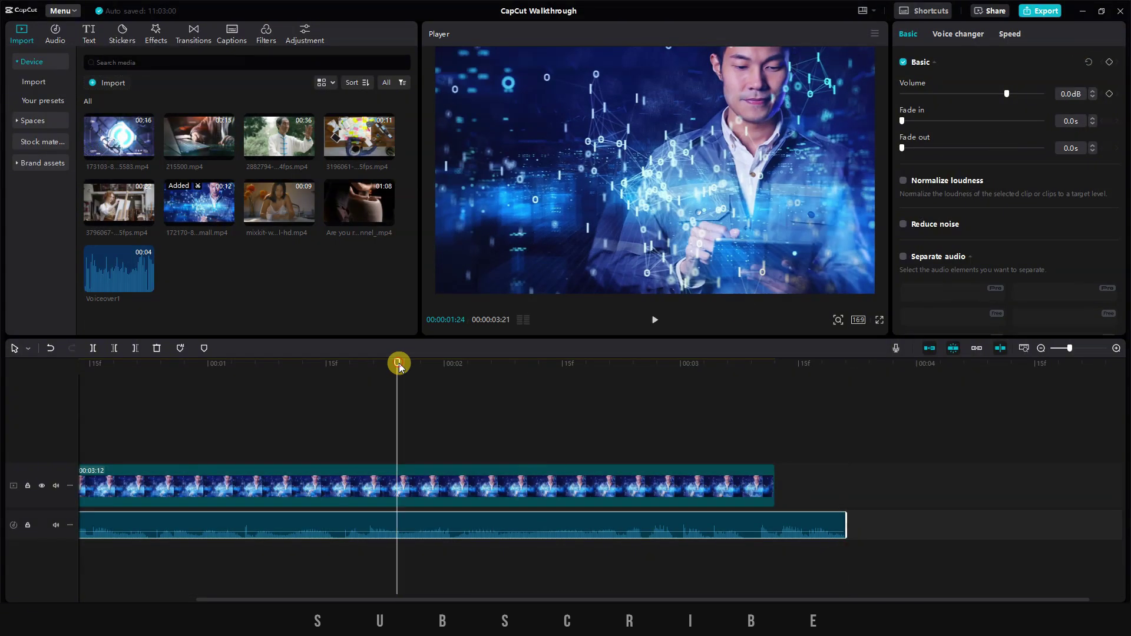
pyautogui.press('Delete')
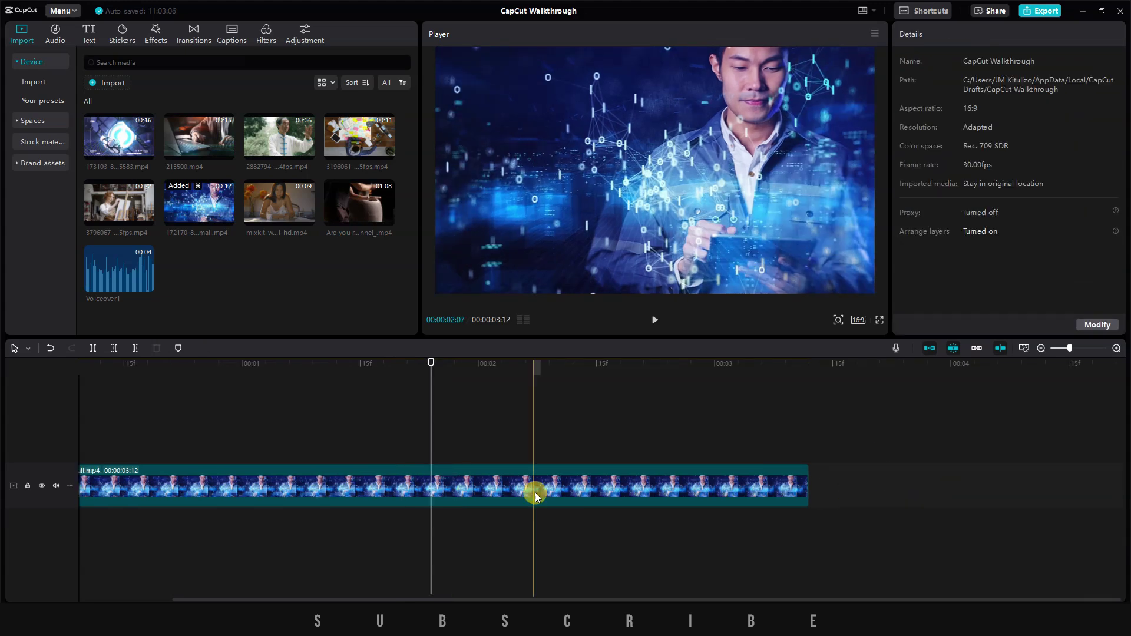
pyautogui.click(535, 491)
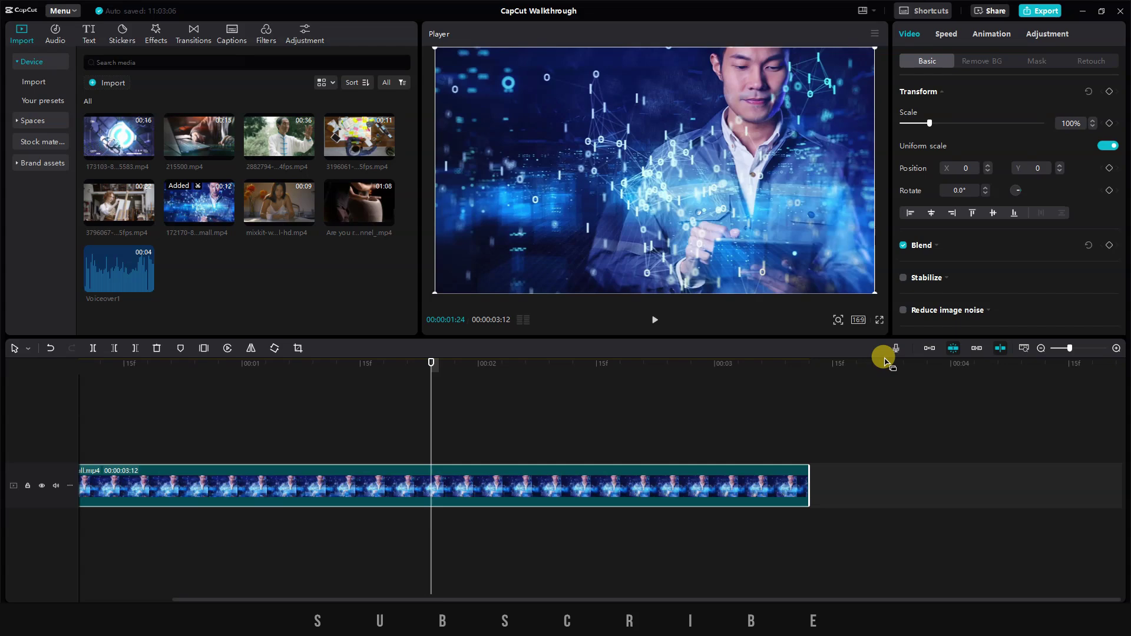
# Step: Turn on the main track magnet so the tech clip snaps back to the timeline start
pyautogui.scroll(-2, 244, 485)
pyautogui.moveTo(244, 486); pyautogui.dragTo(786, 489)
pyautogui.click(929, 348)
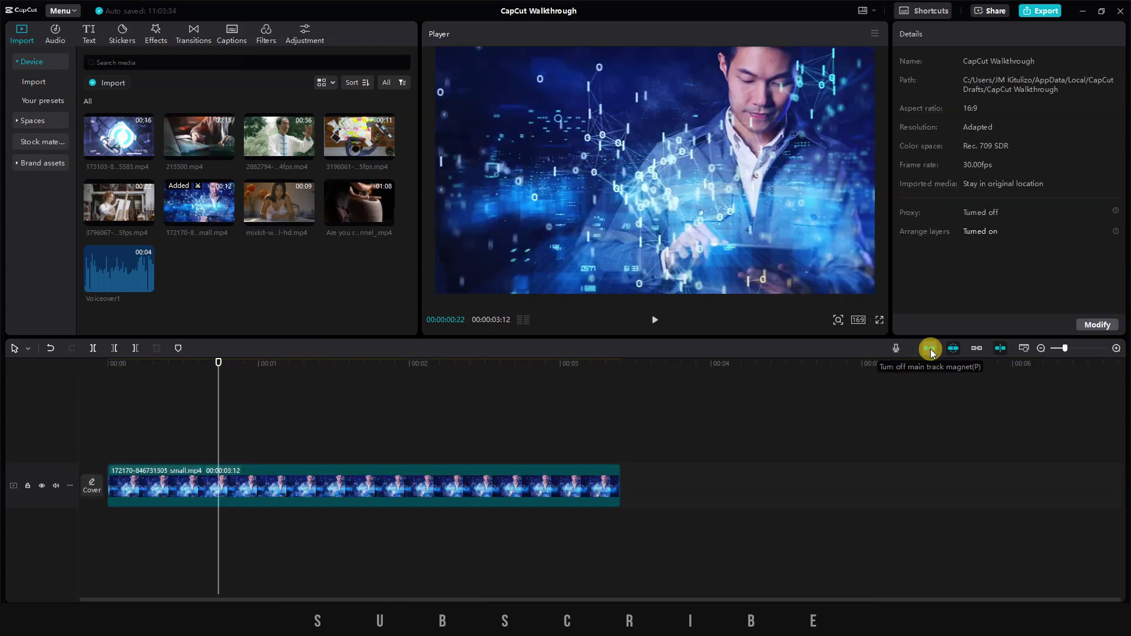
pyautogui.moveTo(265, 483); pyautogui.dragTo(502, 484)
pyautogui.moveTo(277, 482); pyautogui.dragTo(553, 472)
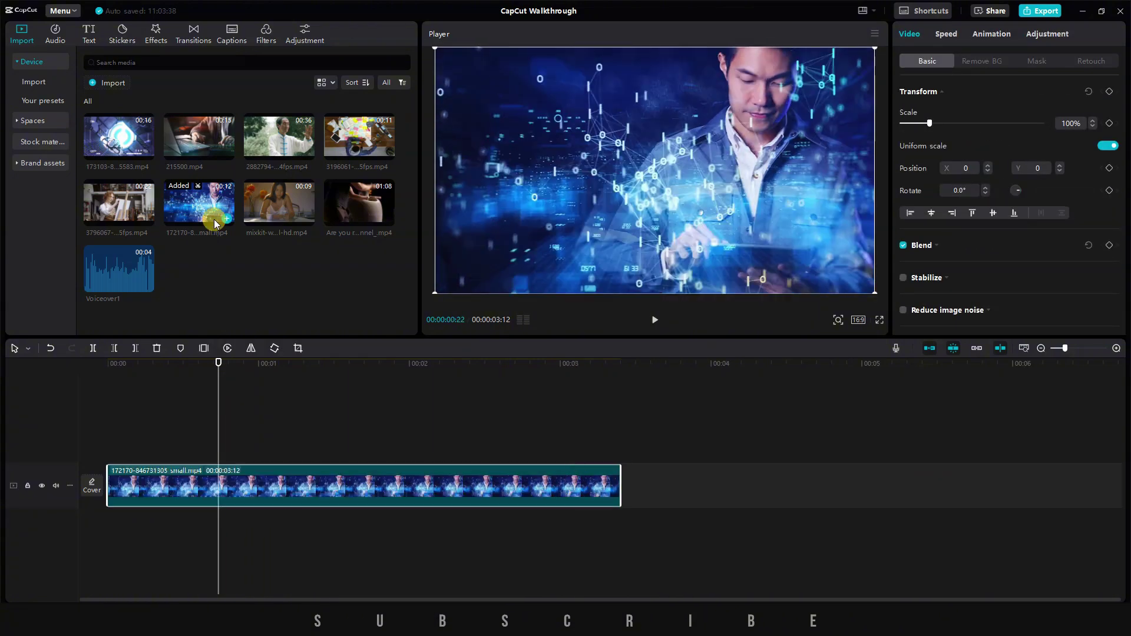
# Step: Place the woman-with-phone mixkit clip on an overlay track above, with auto-snapping enabled
pyautogui.moveTo(279, 201); pyautogui.dragTo(992, 494)
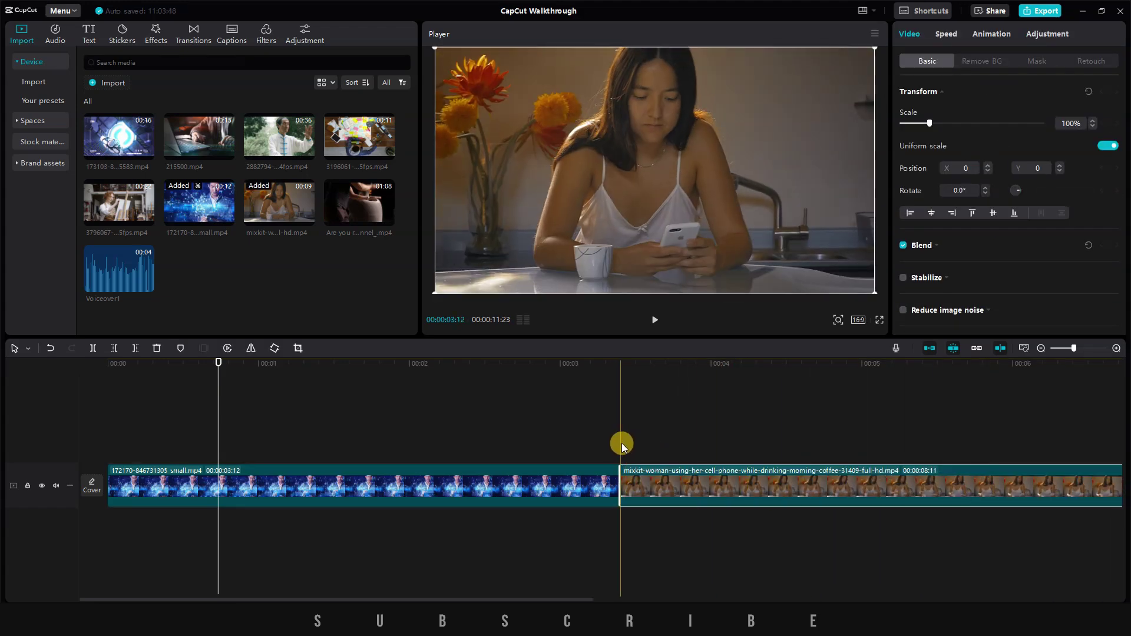
pyautogui.hotkey('ctrl', 'z')
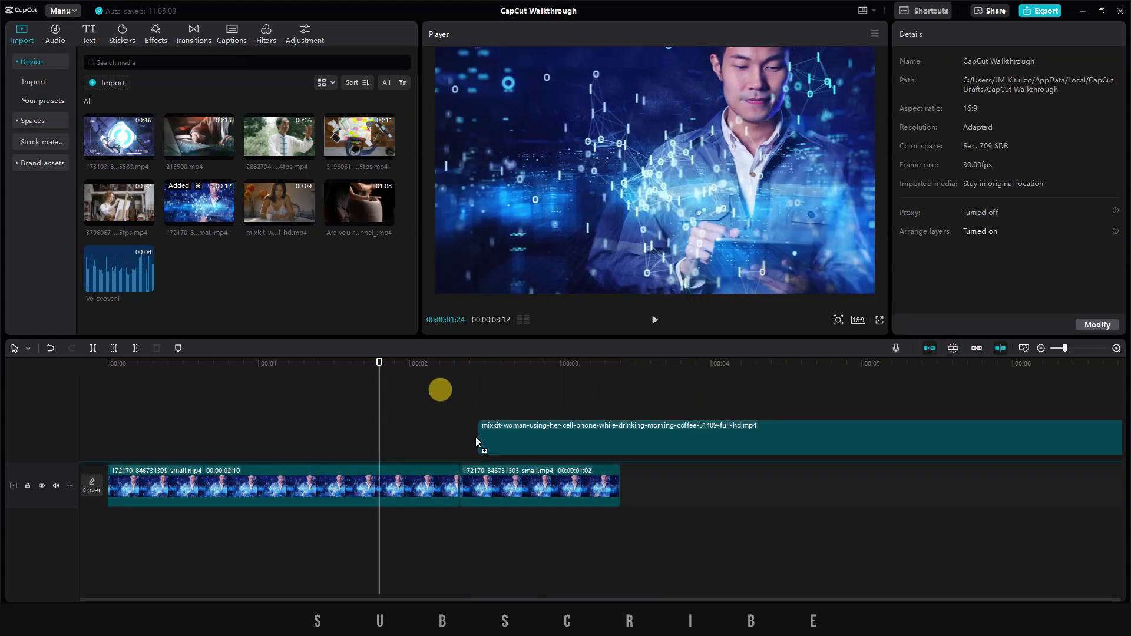
pyautogui.moveTo(475, 436)
pyautogui.mouseDown()
pyautogui.moveTo(448, 436)
pyautogui.moveTo(462, 434)
pyautogui.mouseUp()
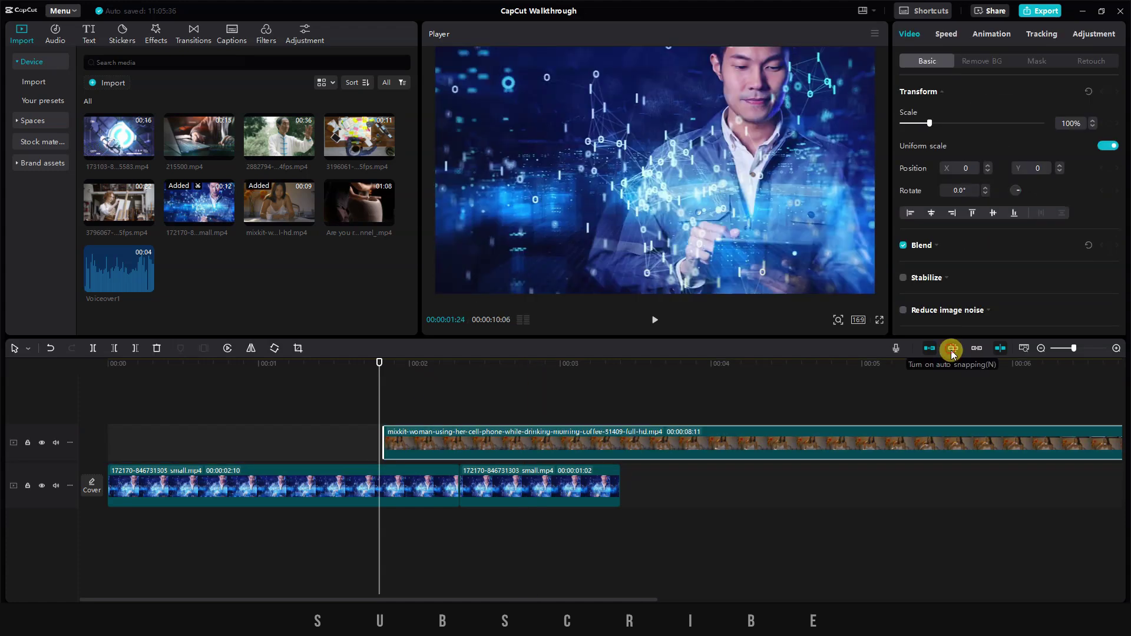
pyautogui.click(953, 349)
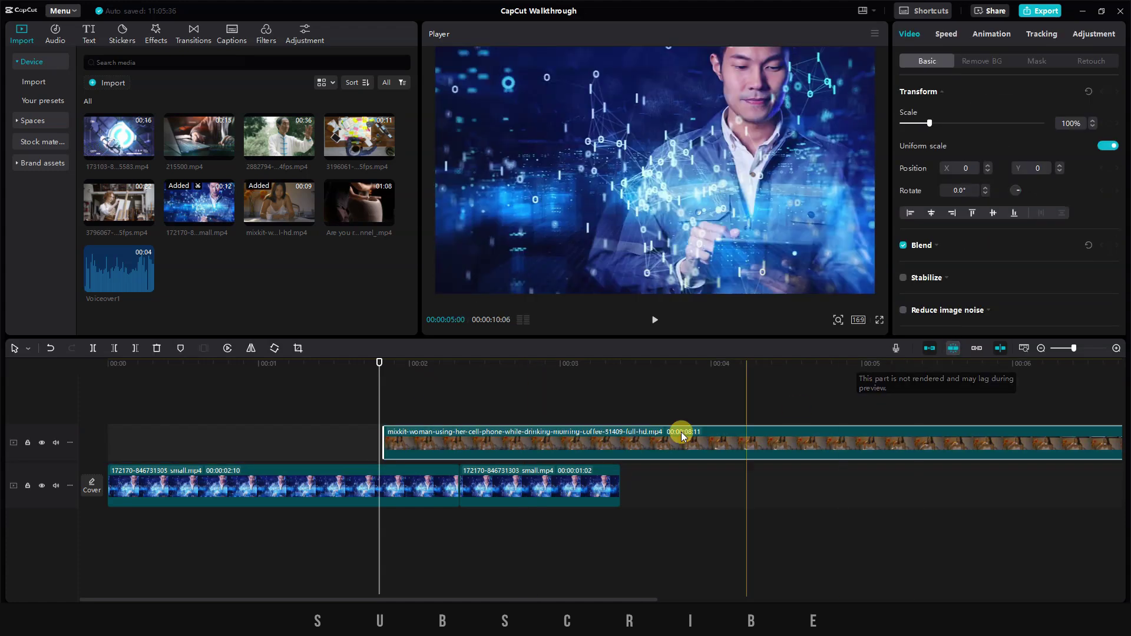
pyautogui.moveTo(498, 434)
pyautogui.mouseDown()
pyautogui.moveTo(491, 443)
pyautogui.moveTo(515, 441)
pyautogui.mouseUp()
# Step: Split the lower tech clip at about 00:00:01:02 with Ctrl+B and slide the overlay clip to start there
pyautogui.click(266, 453)
pyautogui.click(270, 477)
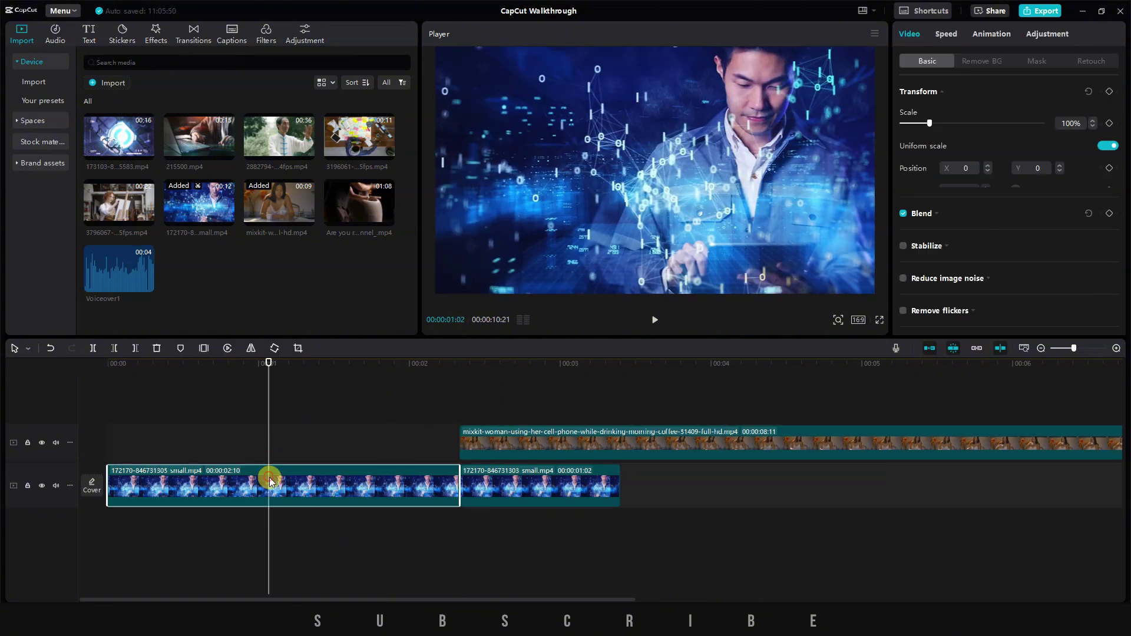
pyautogui.hotkey('ctrl', 'b')
pyautogui.moveTo(592, 442); pyautogui.dragTo(542, 441)
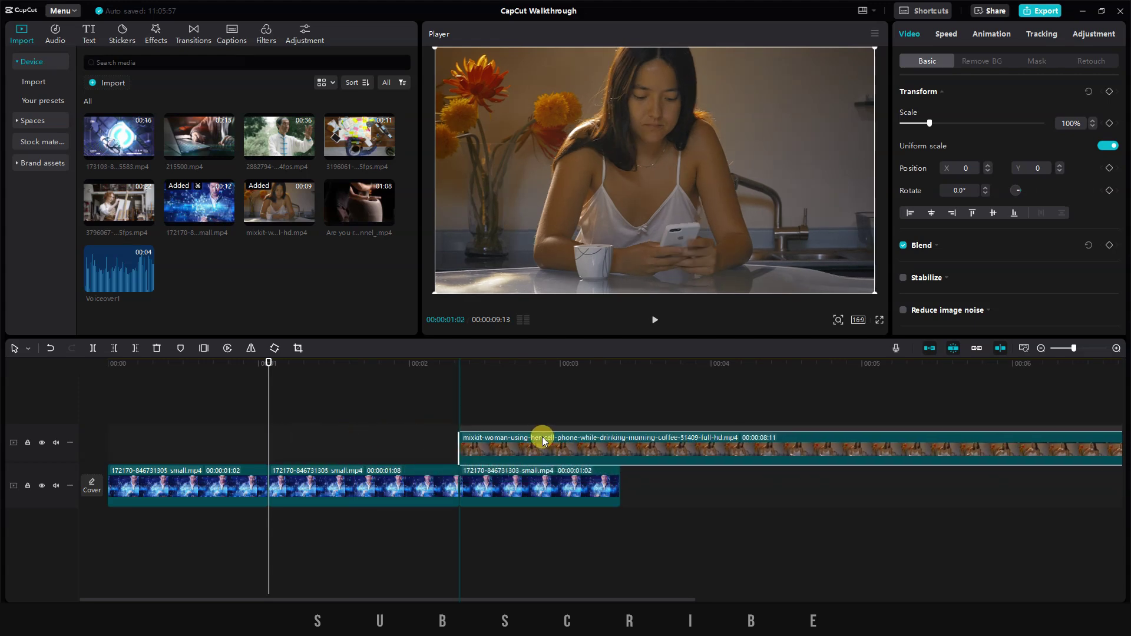
# Step: Delete the woman-with-phone overlay clip and fit the remaining clips into the timeline view
pyautogui.press('Delete')
pyautogui.click(1019, 349)
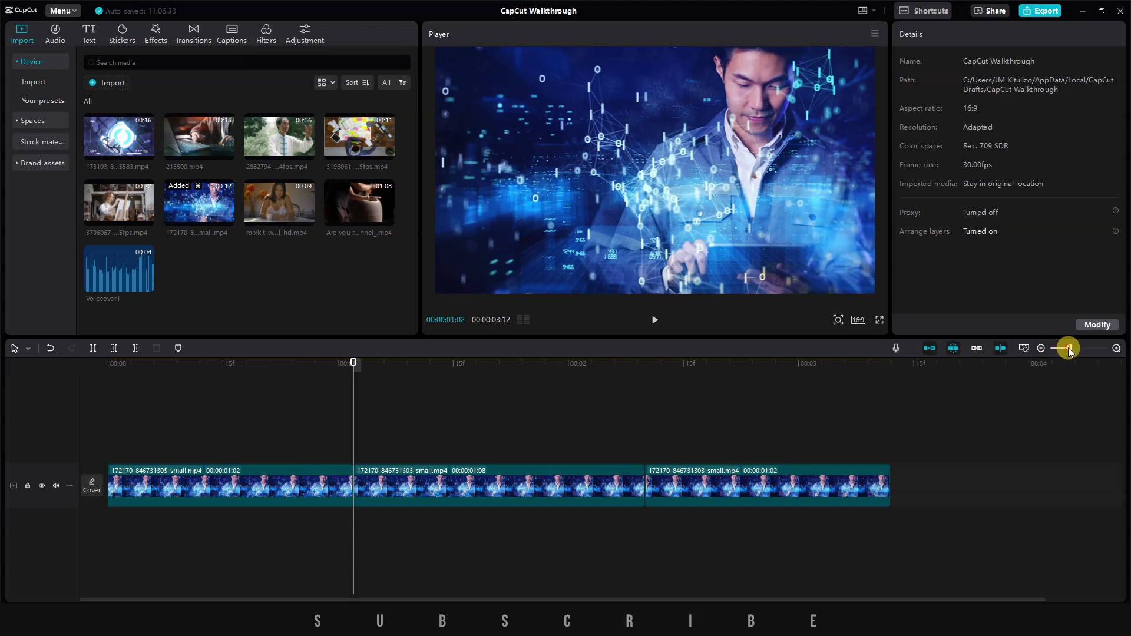
pyautogui.moveTo(1069, 348)
pyautogui.mouseDown()
pyautogui.moveTo(1096, 350)
pyautogui.moveTo(1073, 351)
pyautogui.mouseUp()
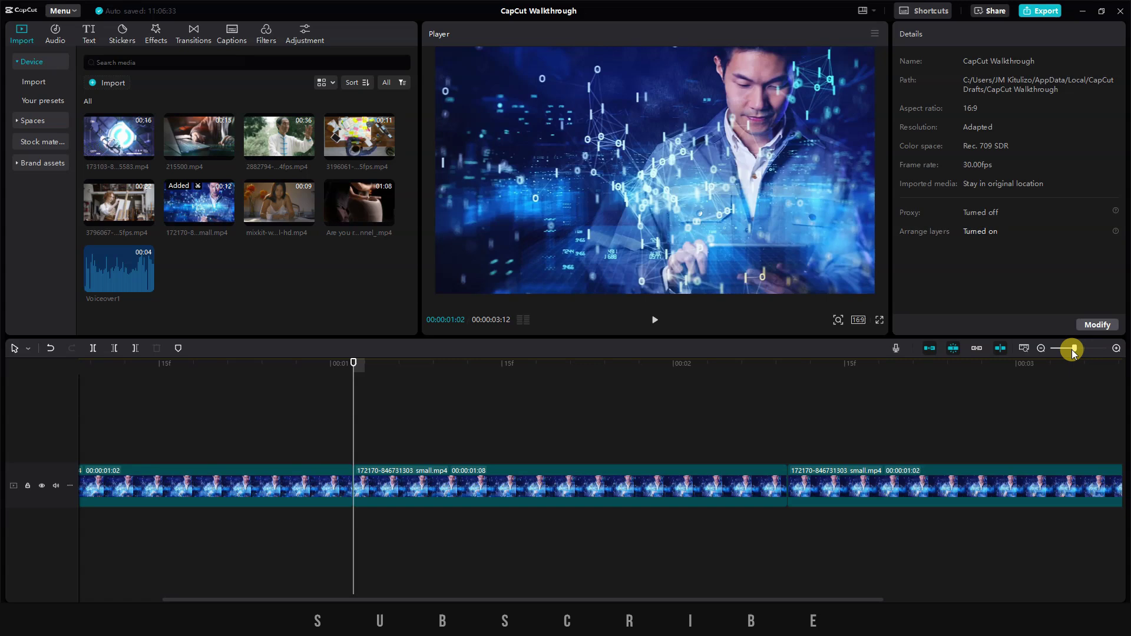
pyautogui.click(1024, 350)
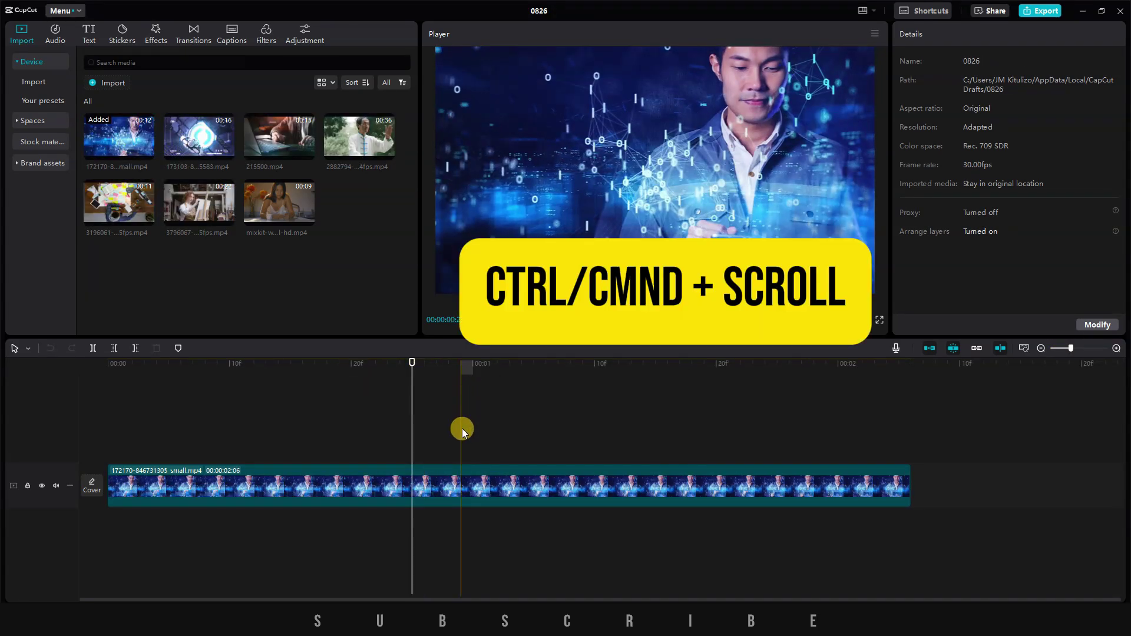
# Step: Zoom the timeline out and back in with Ctrl+minus/plus until the ruler shows individual frames
pyautogui.keyDown('ctrl'); pyautogui.scroll(4, 462, 434); pyautogui.keyUp('ctrl')
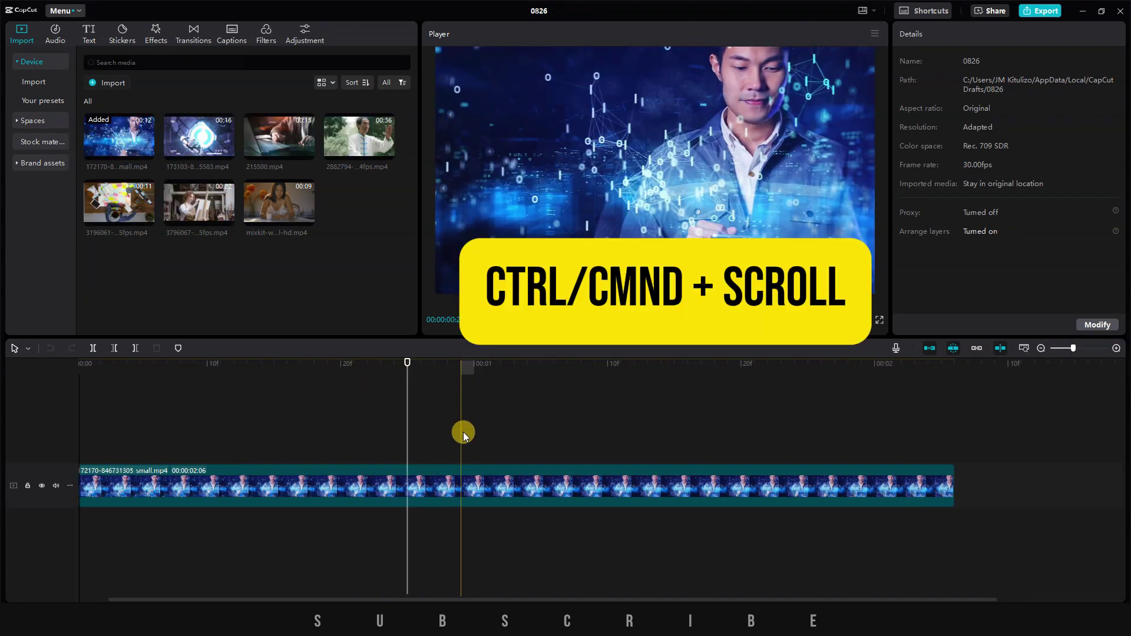
pyautogui.keyDown('ctrl'); pyautogui.scroll(-4, 464, 436); pyautogui.keyUp('ctrl')
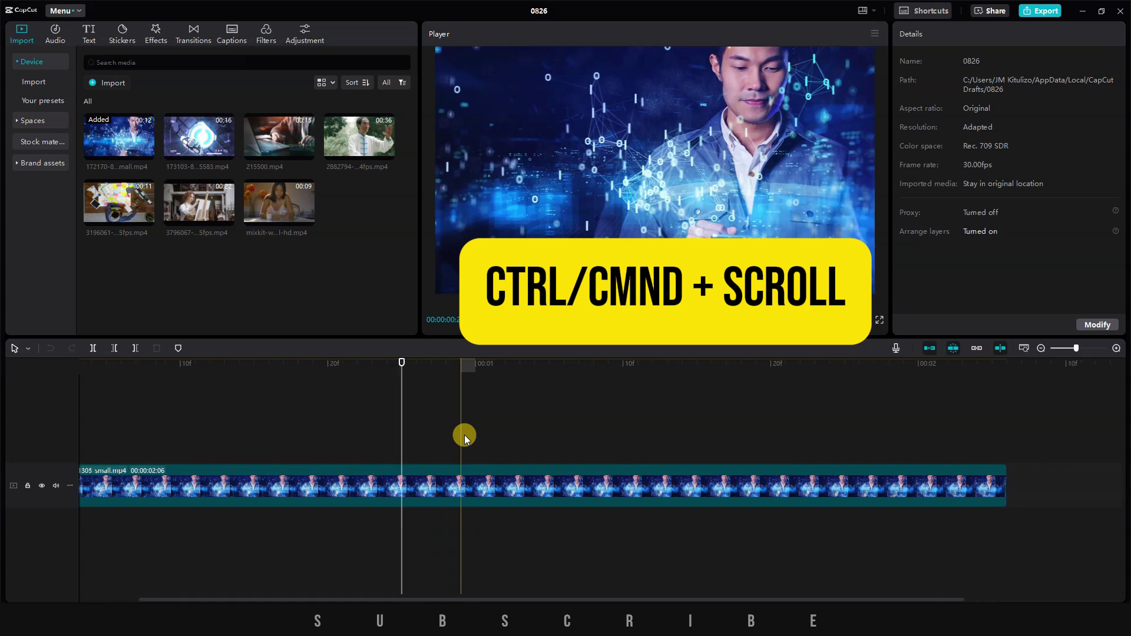
pyautogui.hotkey('ctrl', '-')
pyautogui.hotkey('ctrl', '-')
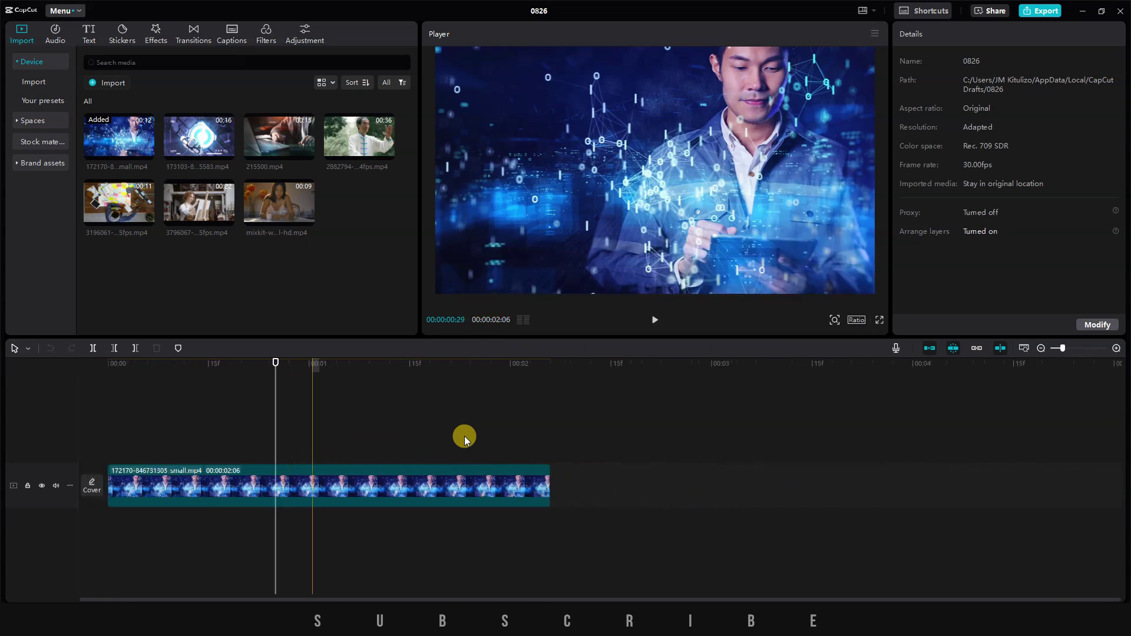
pyautogui.hotkey('ctrl', '+')
pyautogui.hotkey('ctrl', '+')
pyautogui.hotkey('ctrl', '-')
pyautogui.hotkey('ctrl', '-')
pyautogui.hotkey('ctrl', '-')
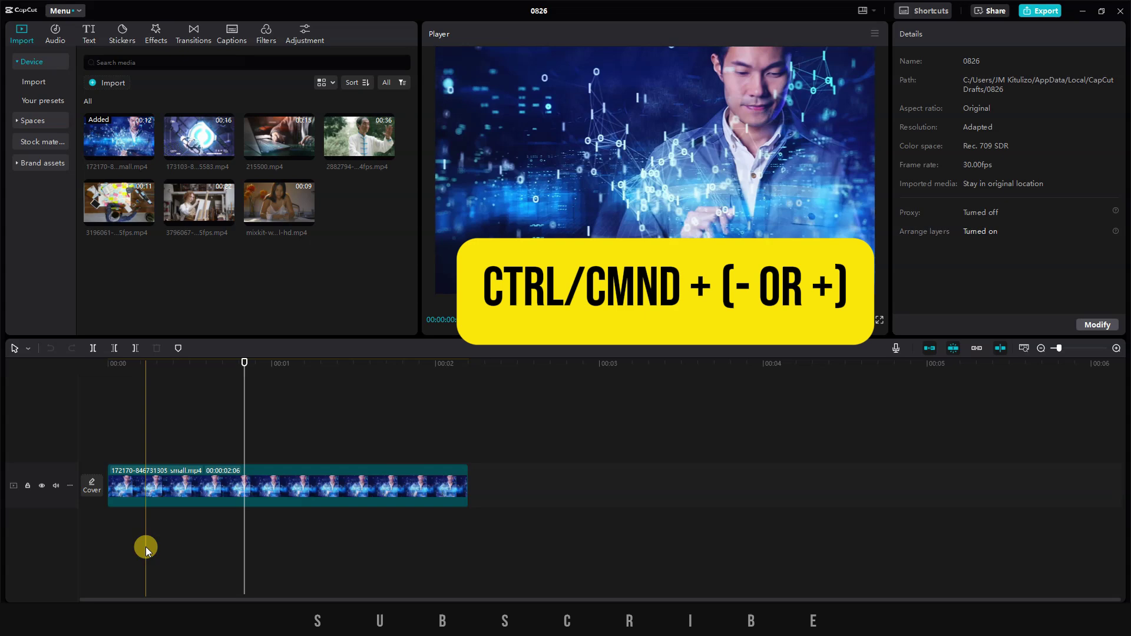
pyautogui.hotkey('ctrl', '+')
pyautogui.hotkey('ctrl', '+')
pyautogui.hotkey('ctrl', '+')
pyautogui.hotkey('ctrl', '+')
pyautogui.hotkey('ctrl', '+')
pyautogui.hotkey('ctrl', '+')
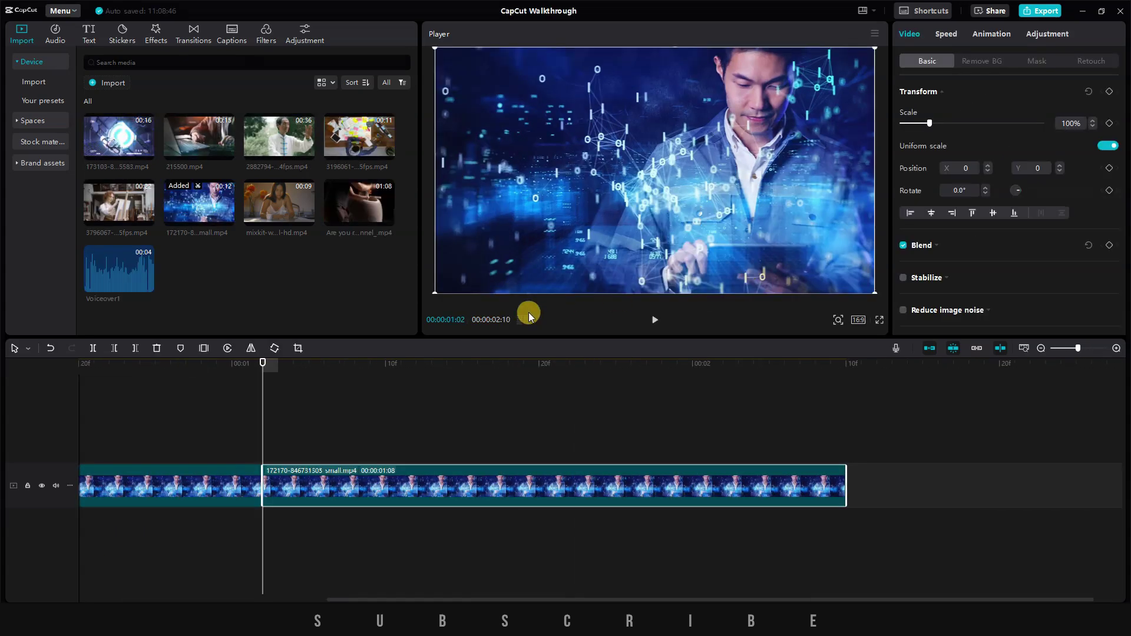
# Step: Set the canvas ratio to 9:16, scale the video to 316% and shift it left to frame the man
pyautogui.click(839, 321)
pyautogui.moveTo(815, 339)
pyautogui.mouseDown()
pyautogui.moveTo(843, 338)
pyautogui.moveTo(818, 340)
pyautogui.mouseUp()
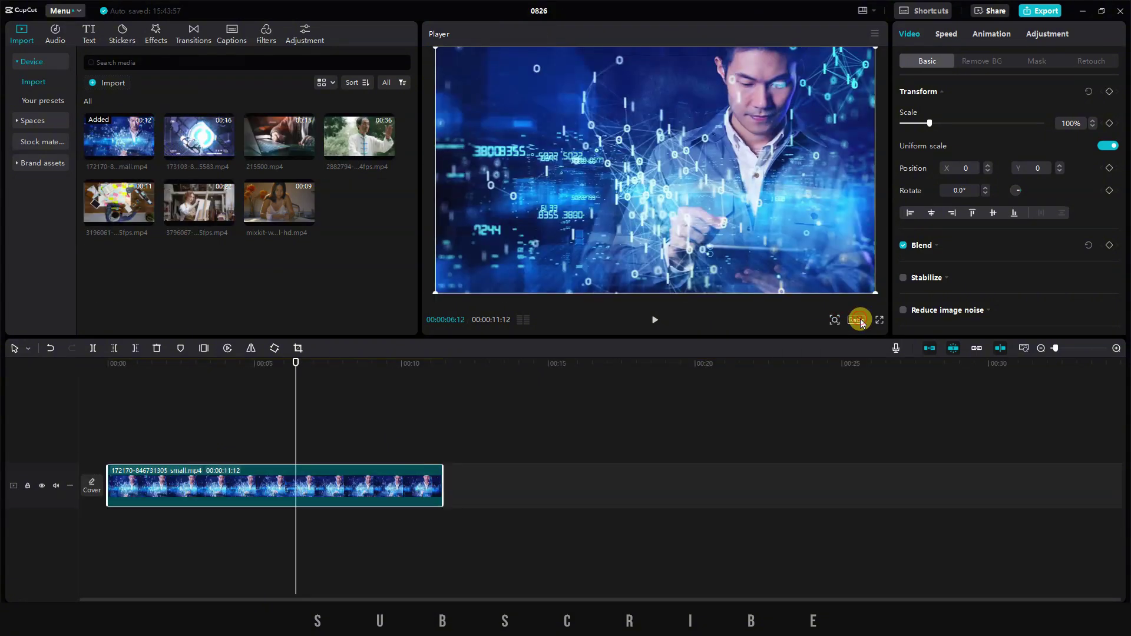
pyautogui.click(857, 320)
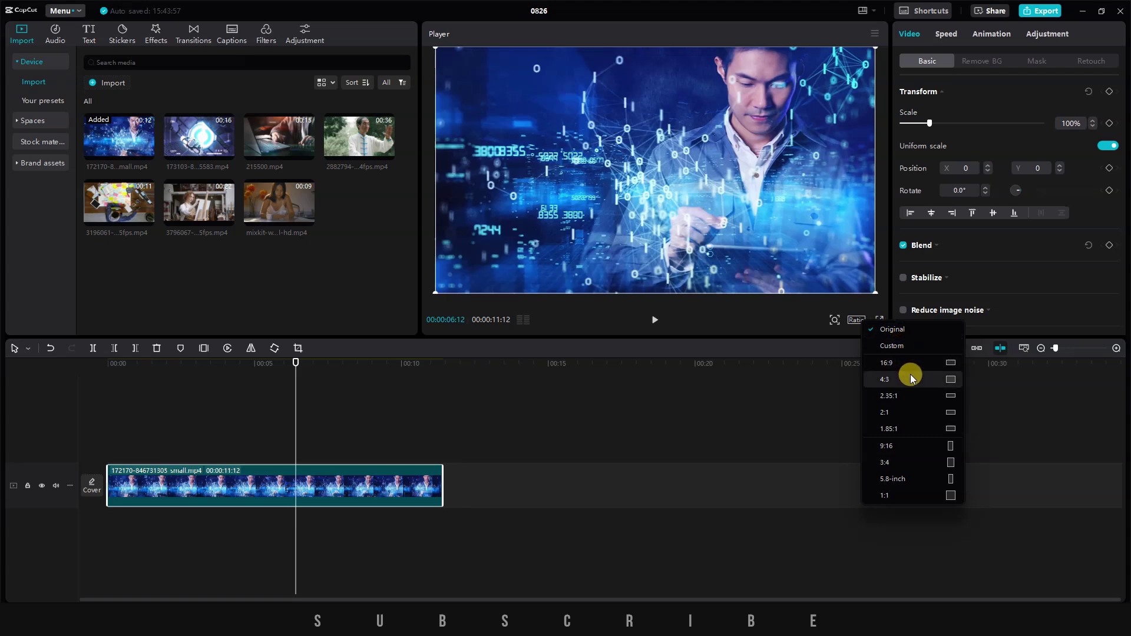
pyautogui.click(937, 448)
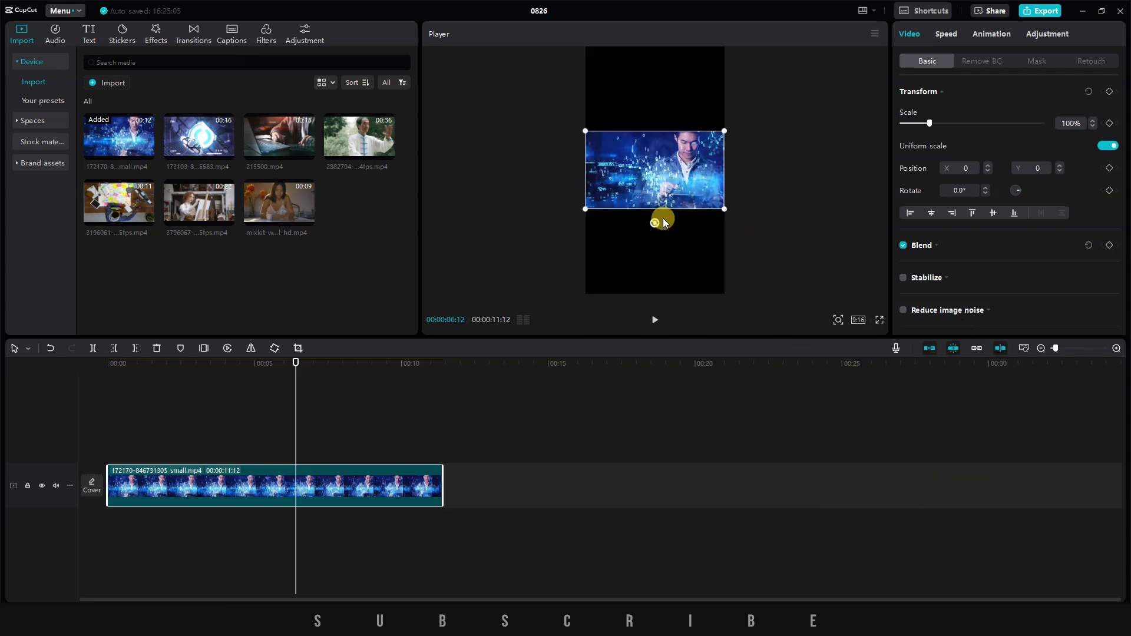
pyautogui.moveTo(725, 210); pyautogui.dragTo(878, 413)
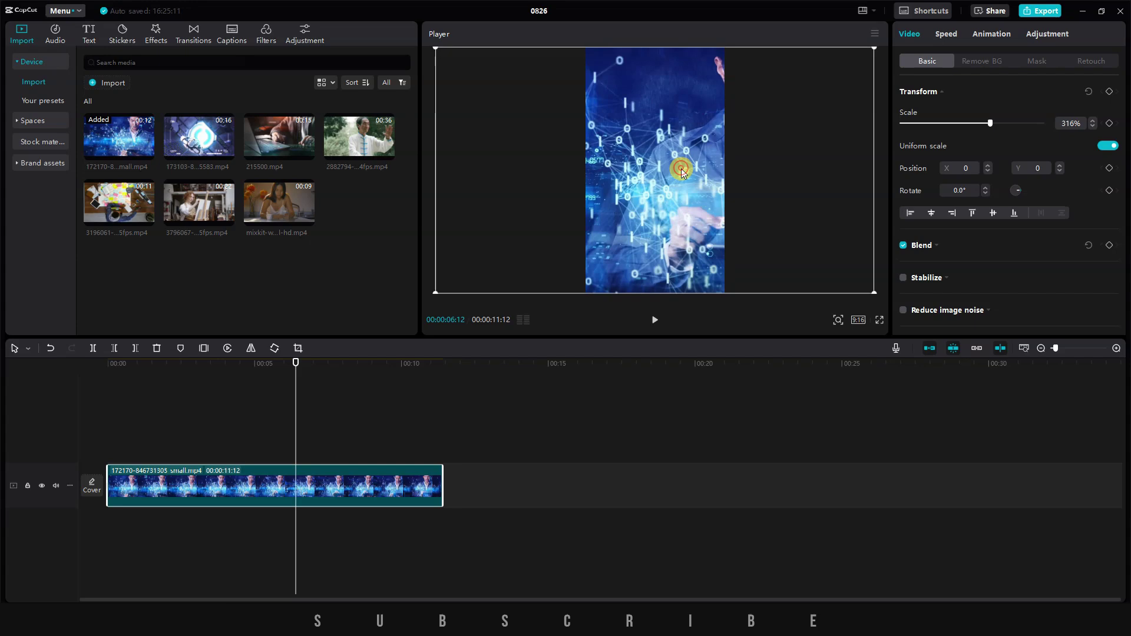
pyautogui.moveTo(682, 172); pyautogui.dragTo(596, 169)
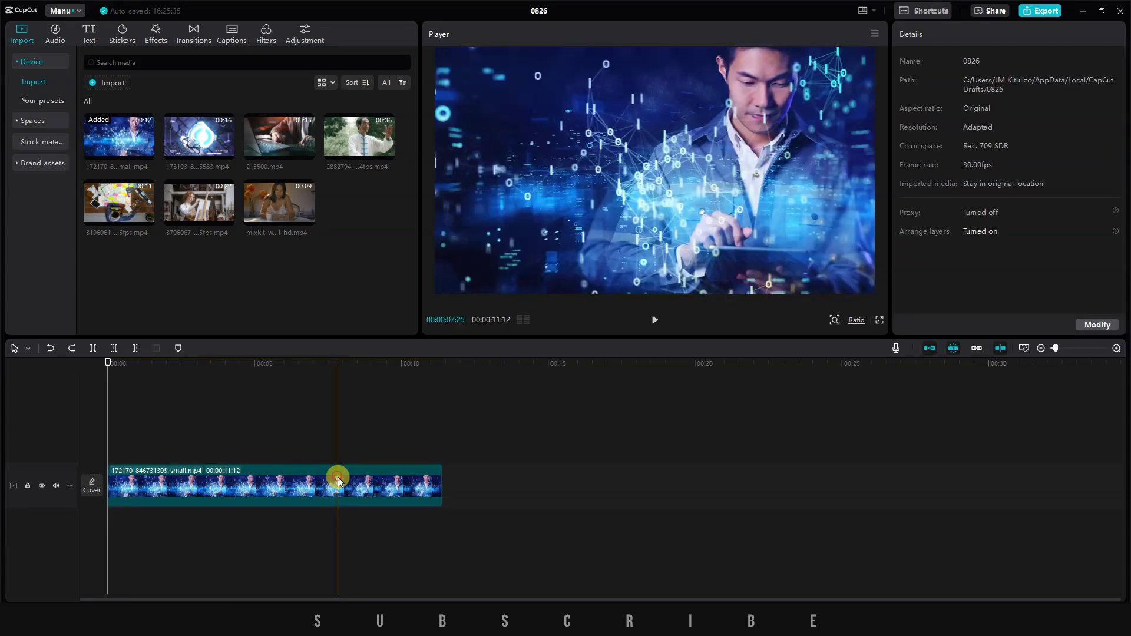
pyautogui.click(336, 475)
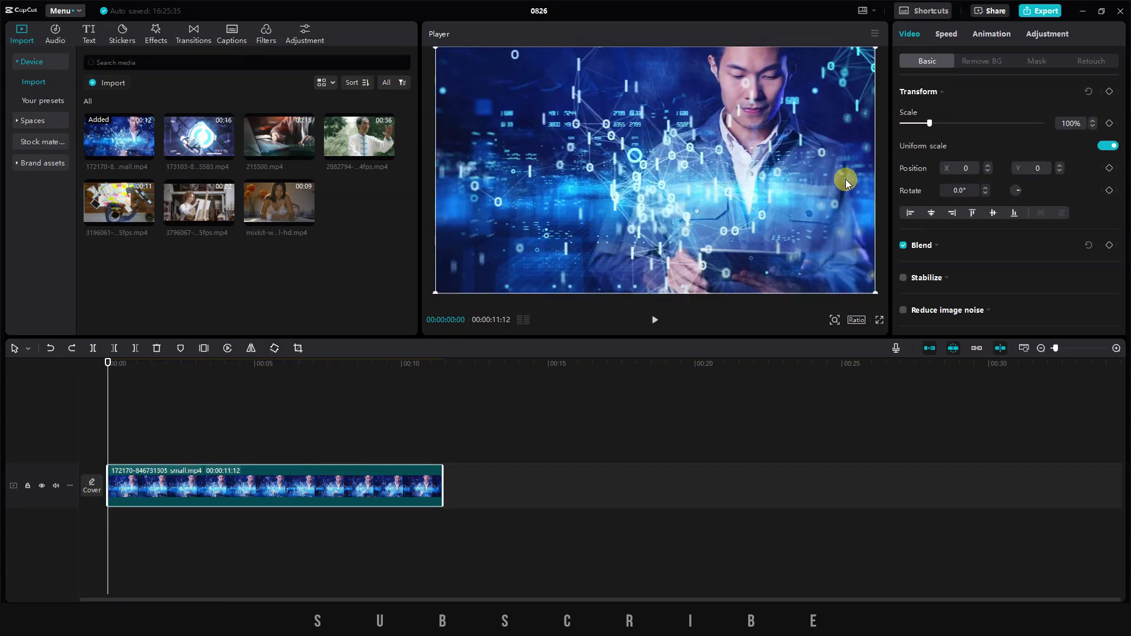
pyautogui.click(878, 320)
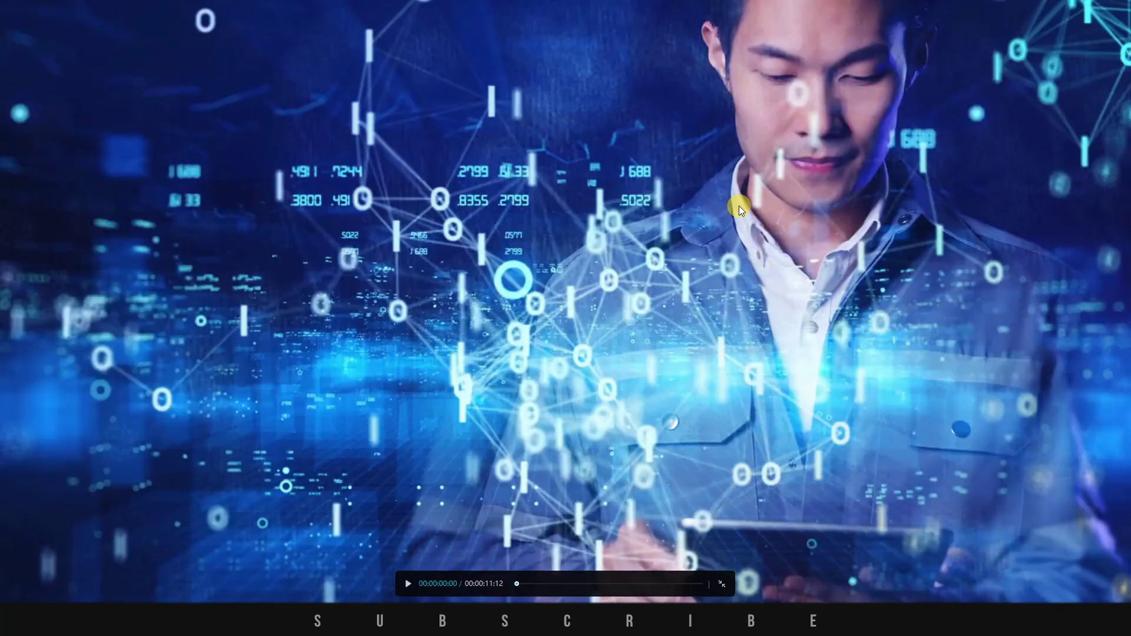
pyautogui.press('space')
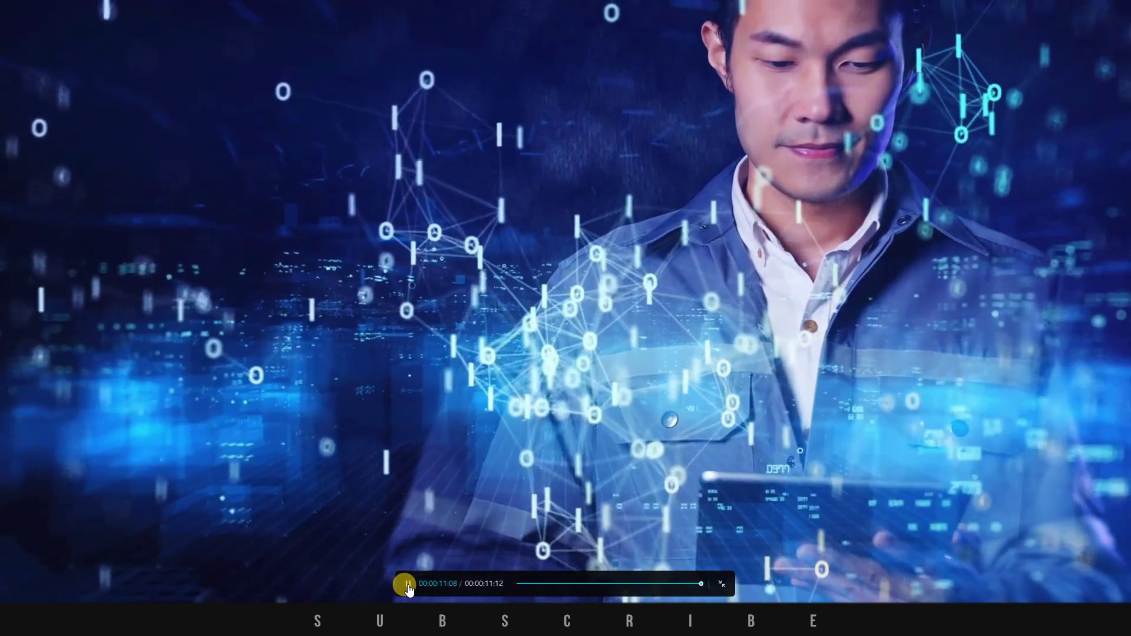
pyautogui.click(576, 583)
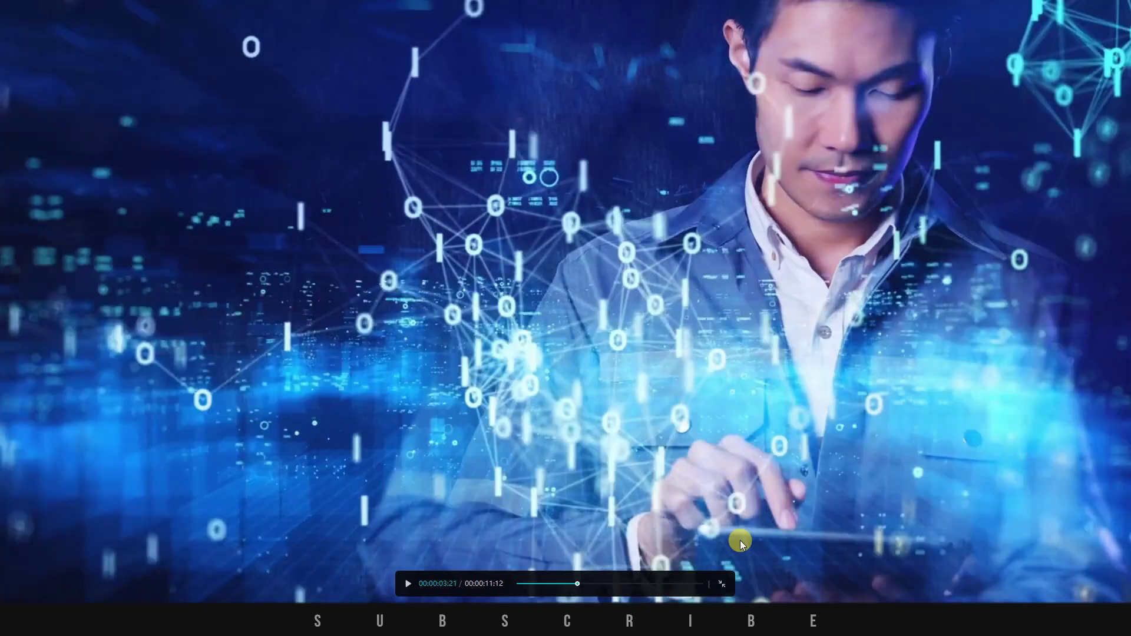
pyautogui.click(719, 585)
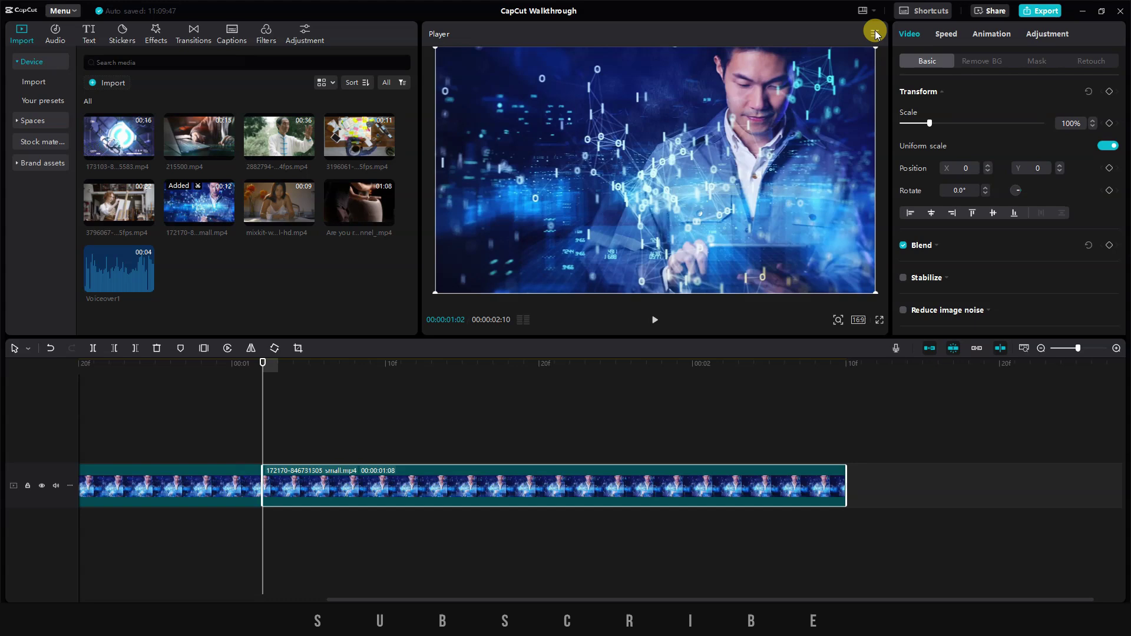
pyautogui.click(874, 35)
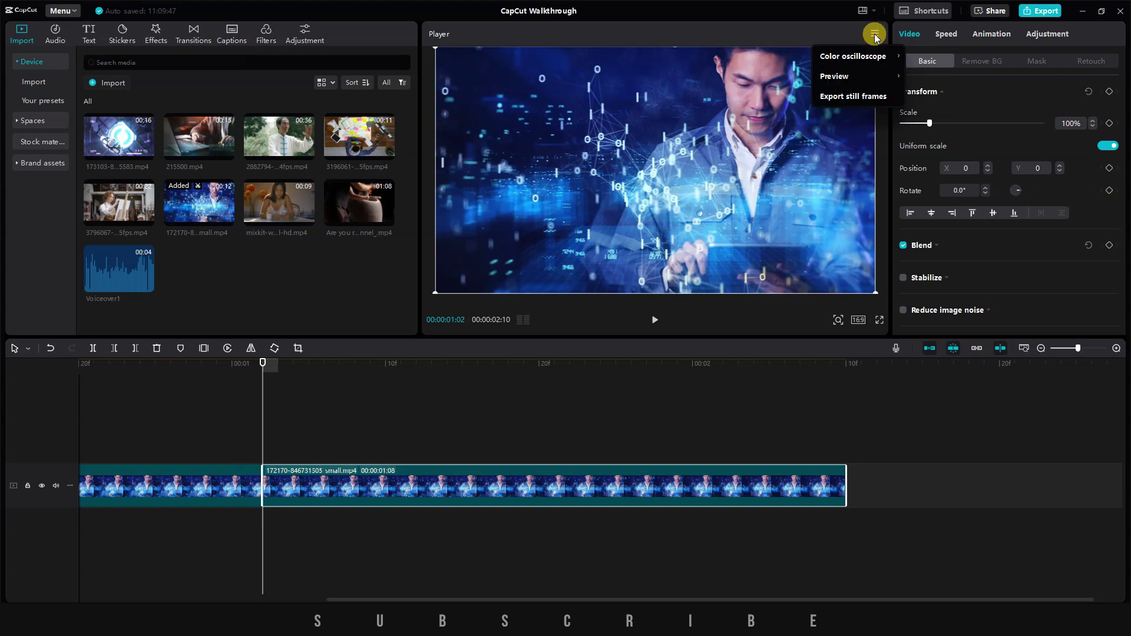
pyautogui.moveTo(875, 56)
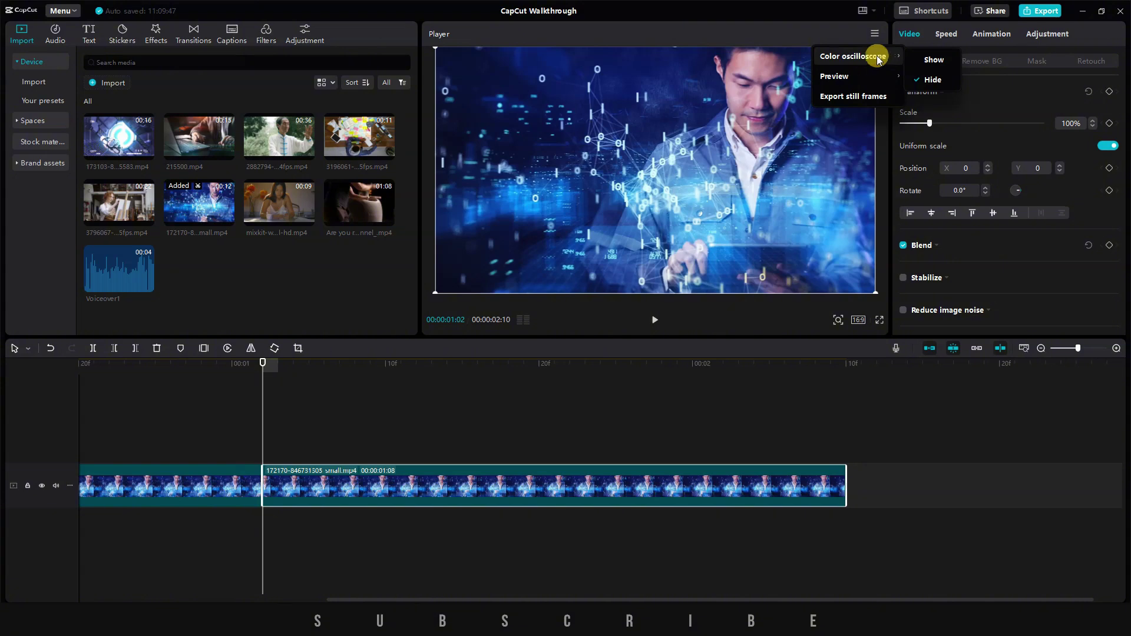
pyautogui.click(933, 59)
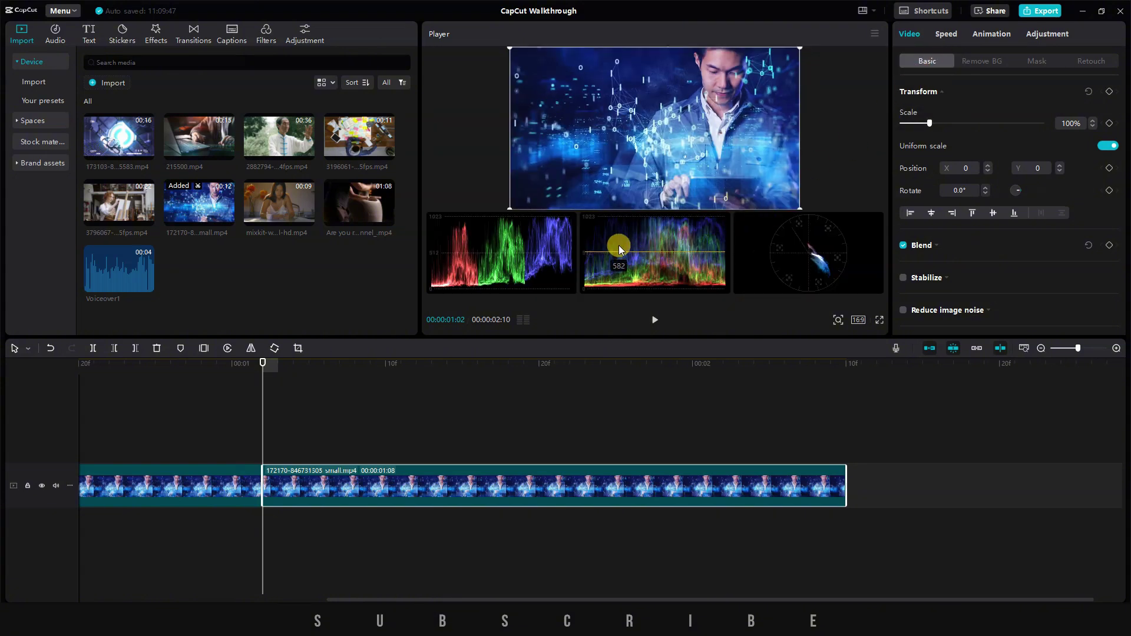
pyautogui.click(874, 34)
pyautogui.moveTo(875, 56)
pyautogui.click(931, 76)
pyautogui.click(875, 36)
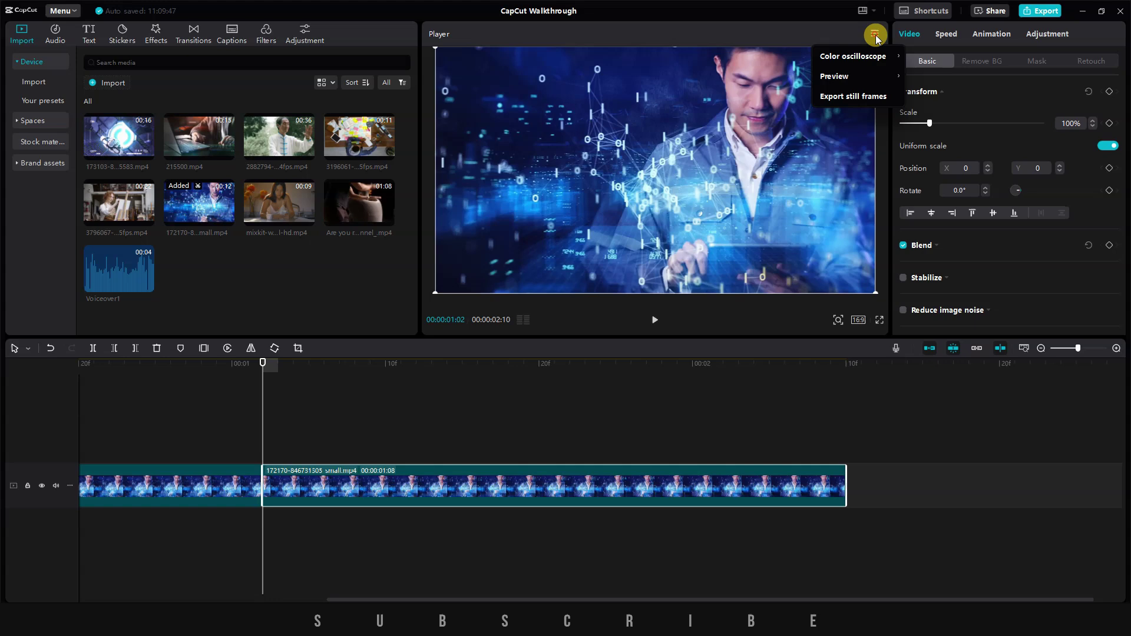
pyautogui.moveTo(866, 77)
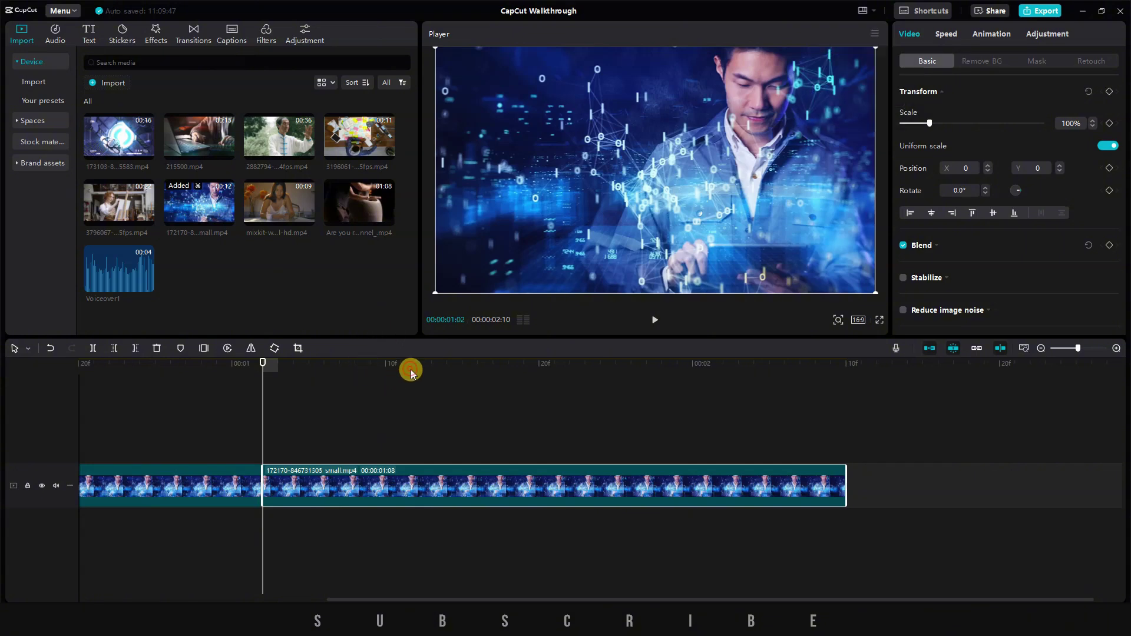
# Step: Export the 00:00:01:25 frame as a 1080P JPEG still to a chosen folder, with Import to project enabled
pyautogui.click(615, 365)
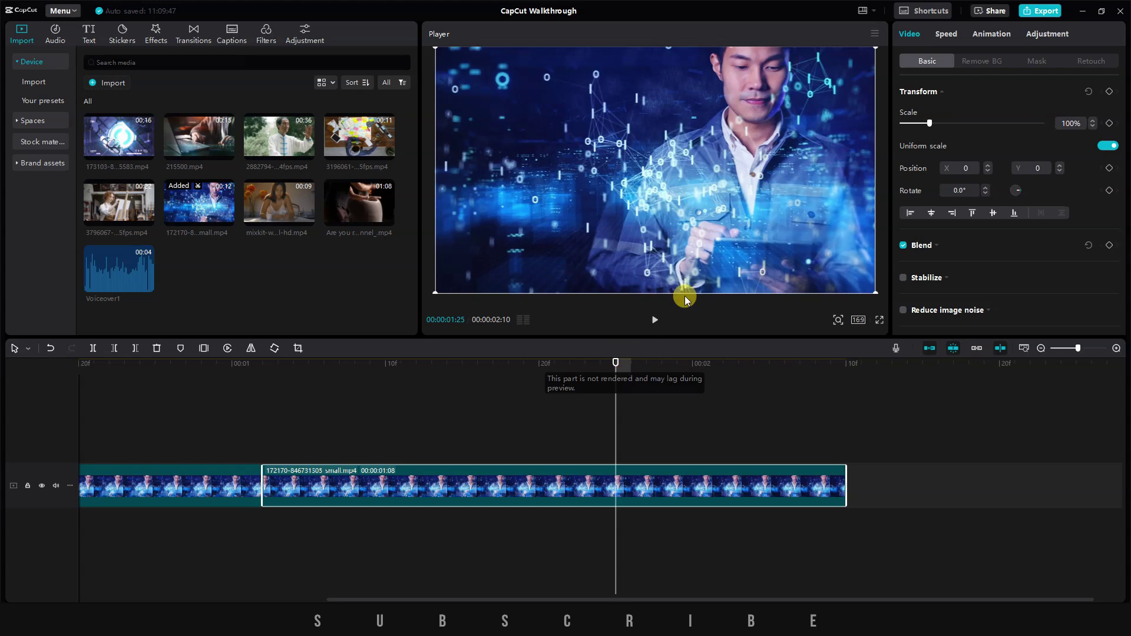
pyautogui.click(876, 34)
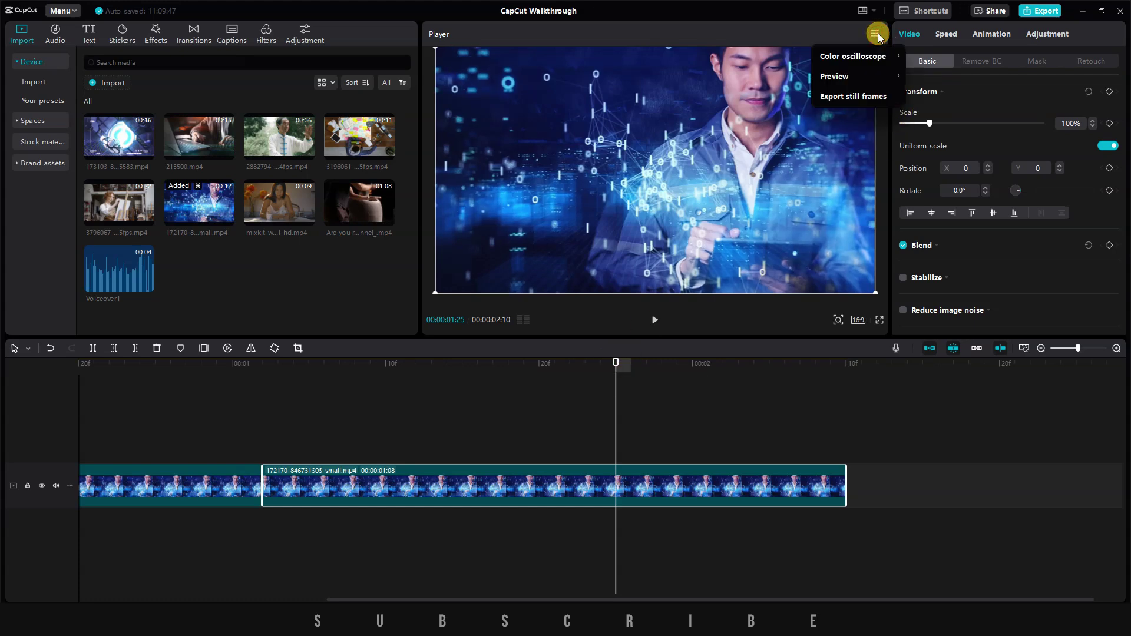
pyautogui.click(867, 93)
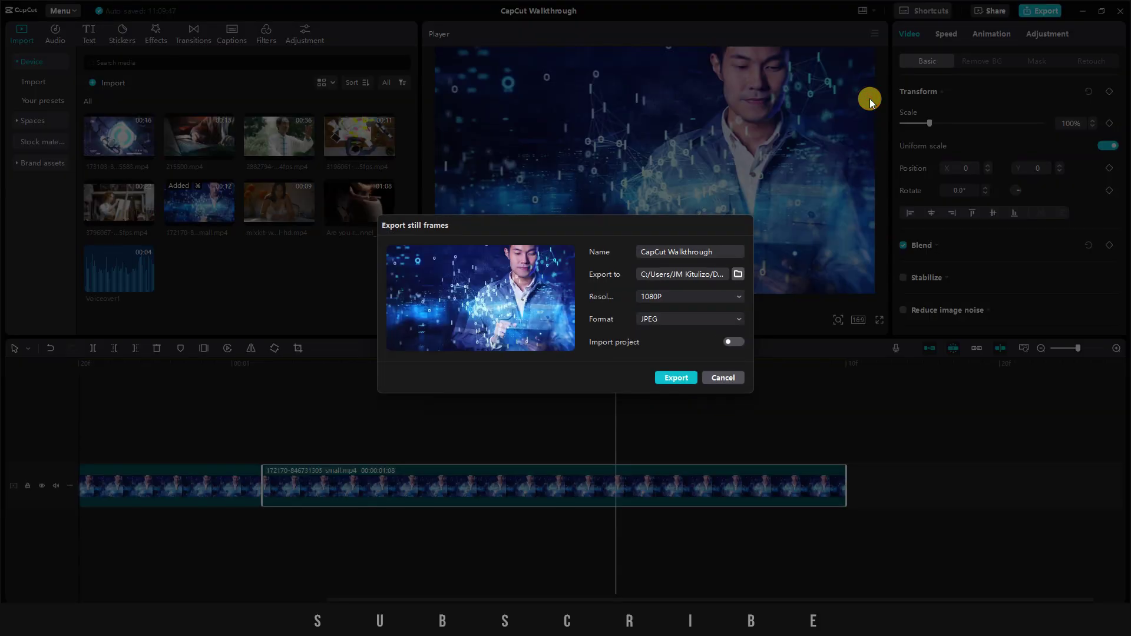
pyautogui.click(738, 275)
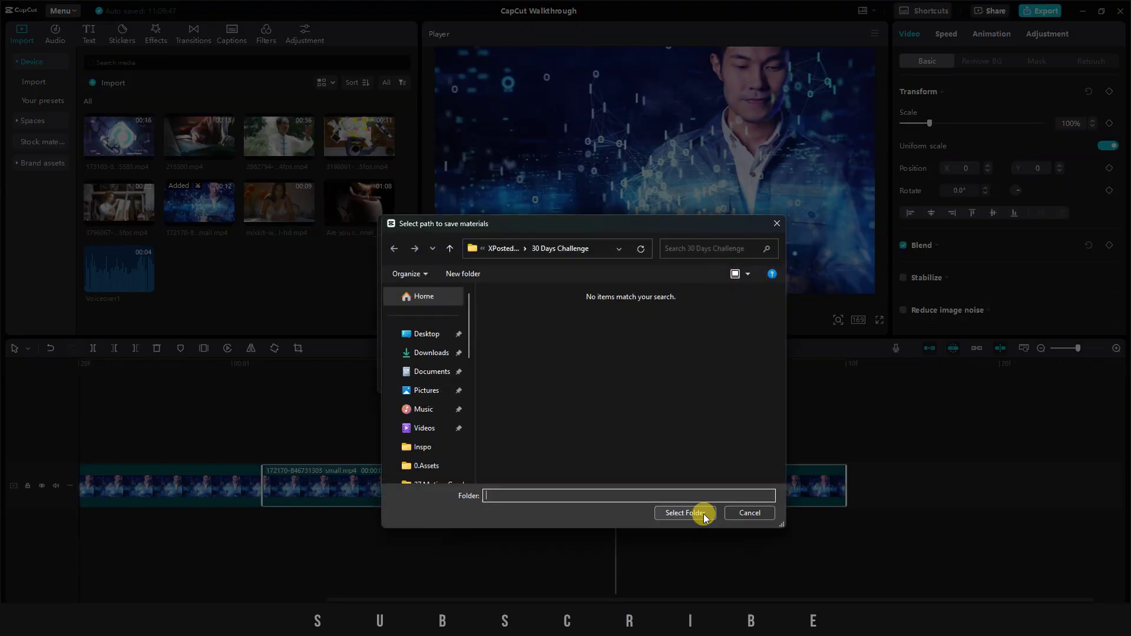
pyautogui.click(703, 513)
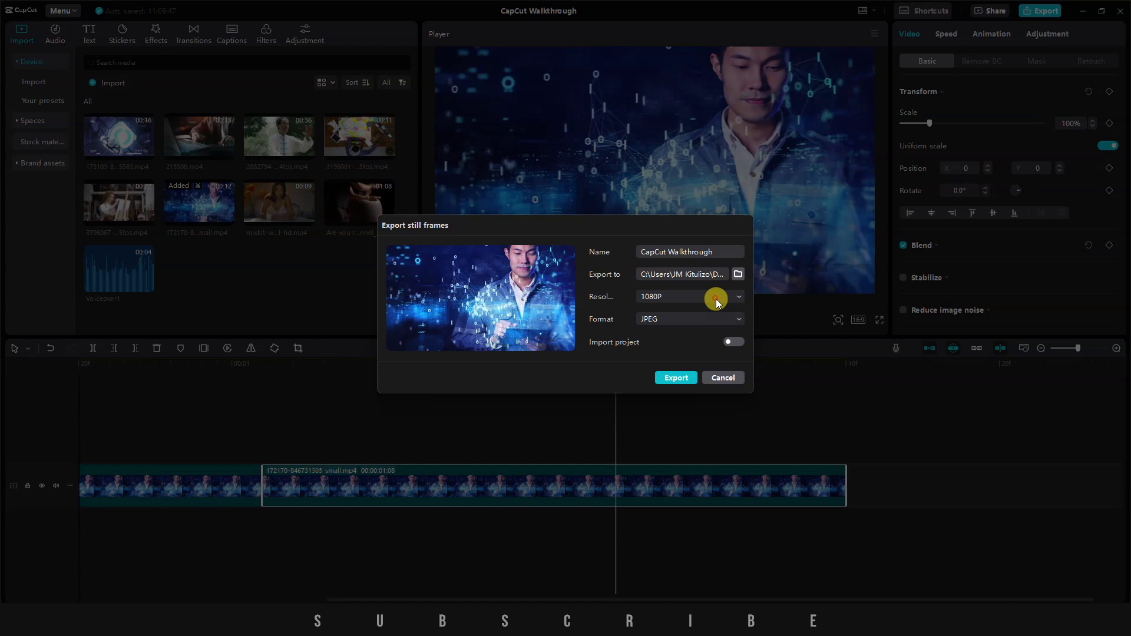
pyautogui.click(716, 298)
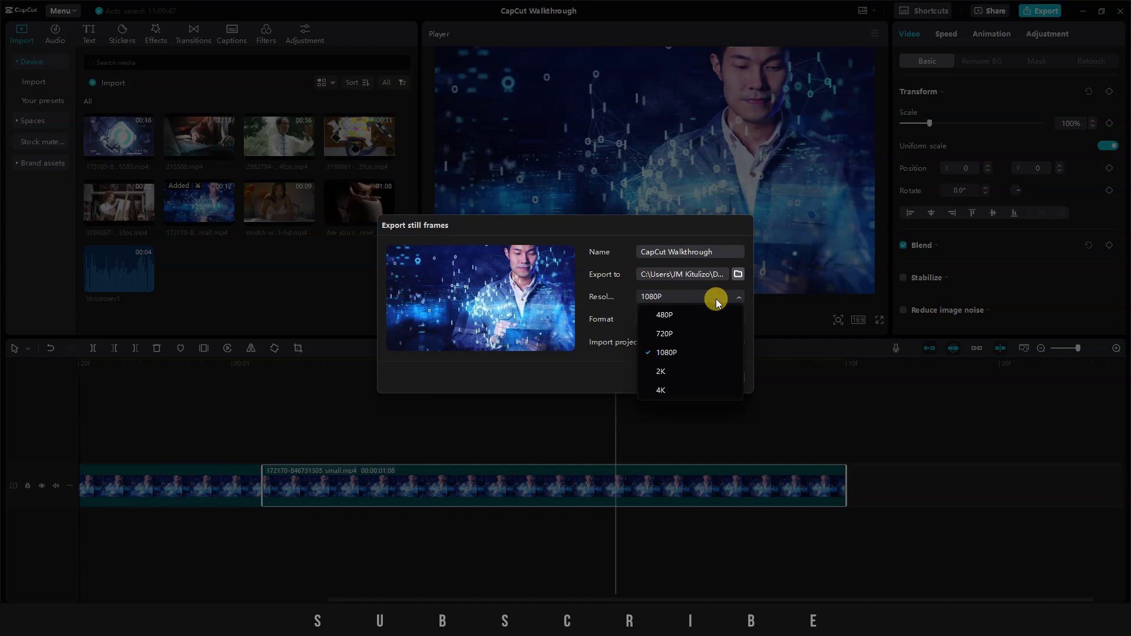
pyautogui.click(691, 354)
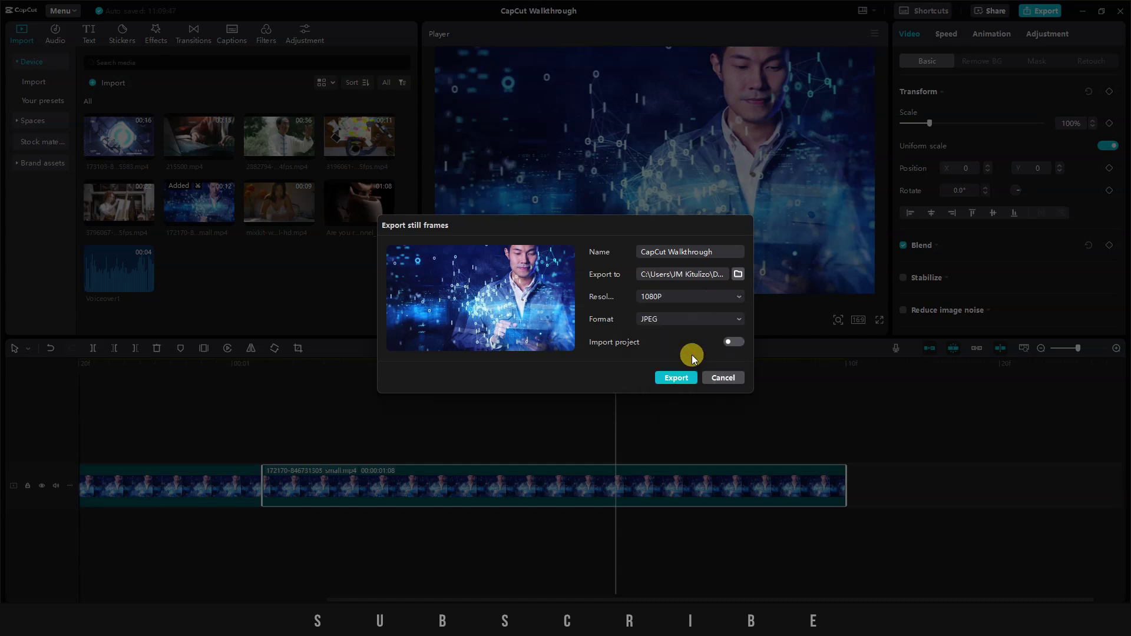
pyautogui.click(670, 322)
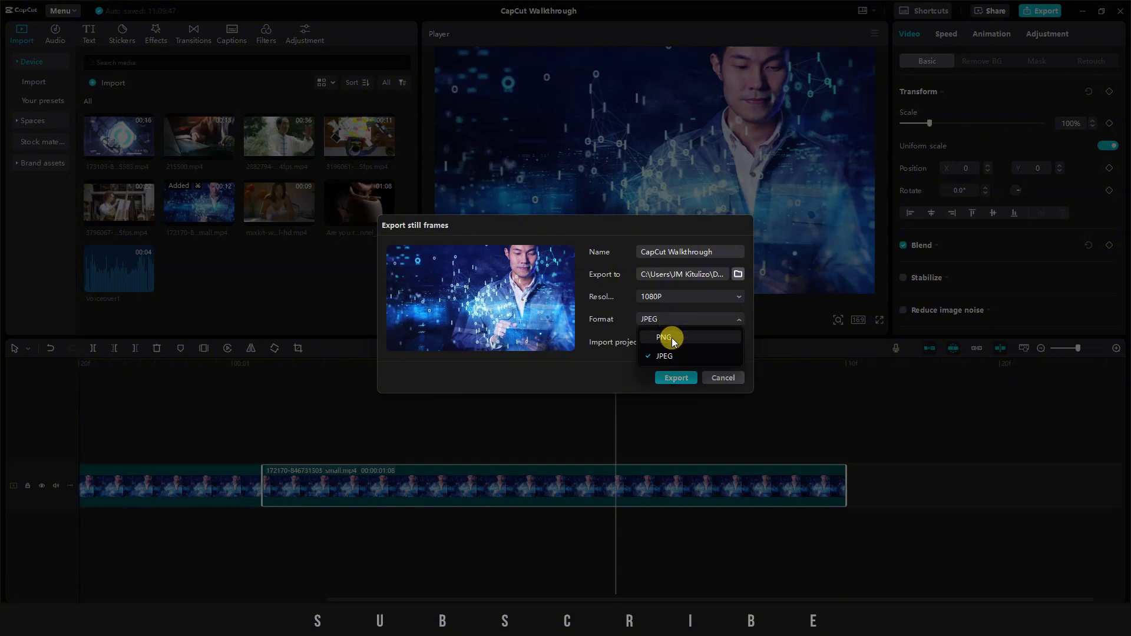
pyautogui.click(662, 364)
pyautogui.click(733, 343)
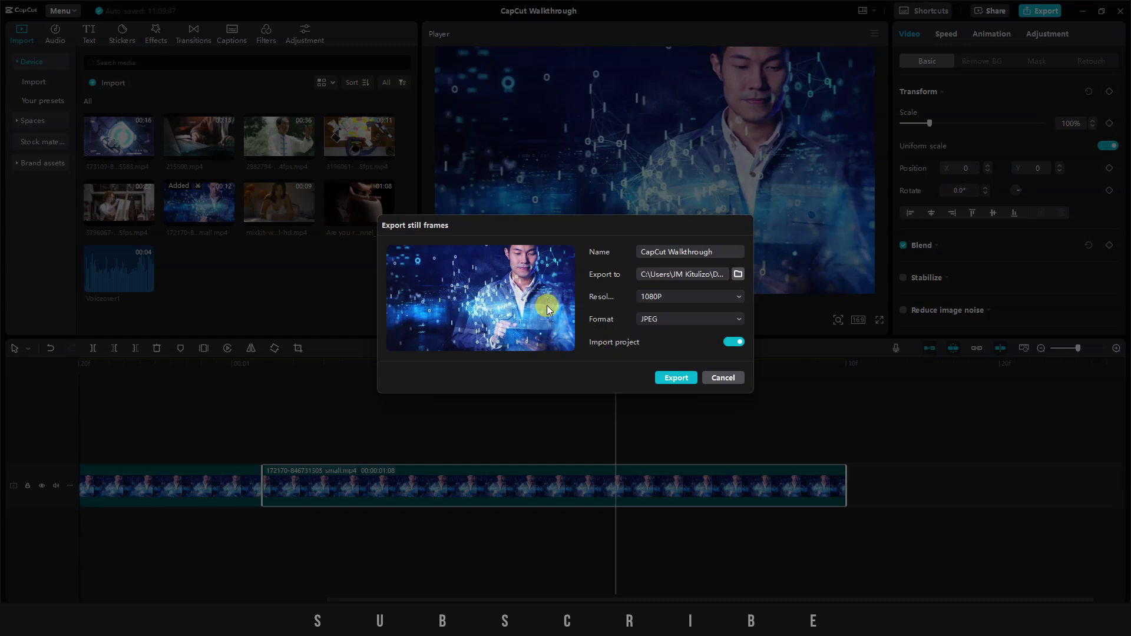
pyautogui.click(677, 378)
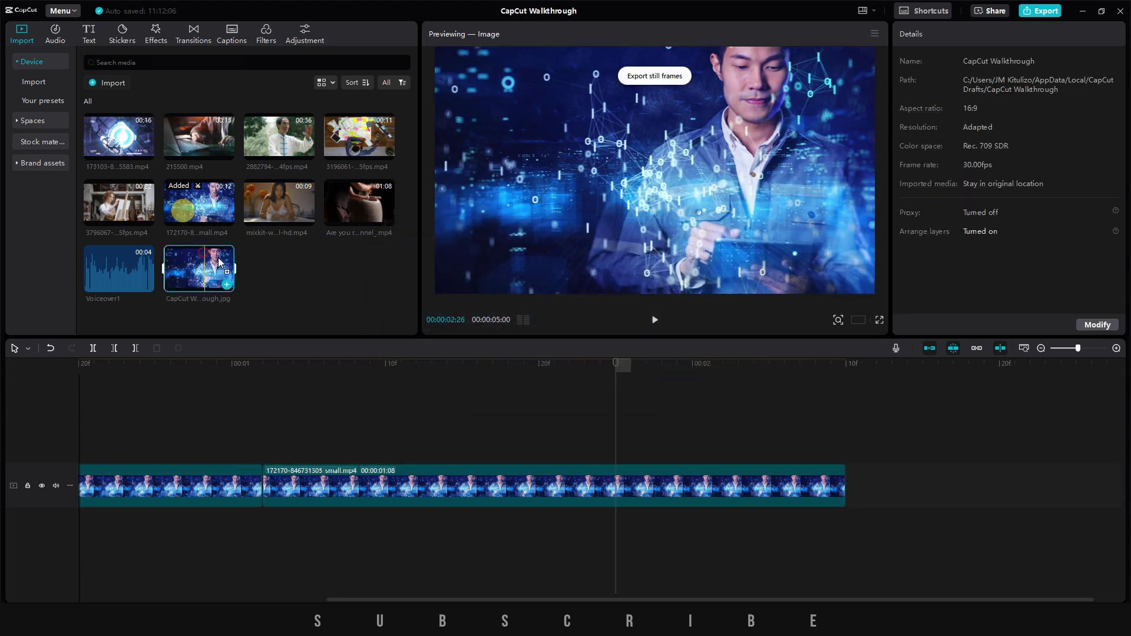
# Step: Open the Export dialog for the 0826 project, showing 1080P H.264 mp4 at 30fps
pyautogui.moveTo(199, 268); pyautogui.dragTo(437, 296)
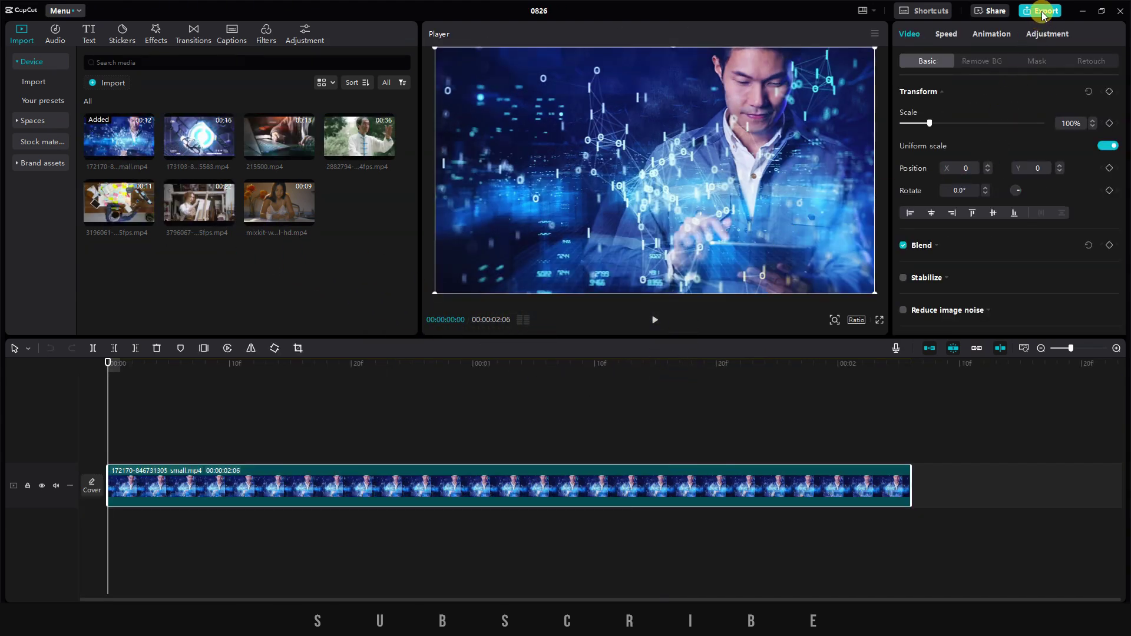
pyautogui.click(1041, 11)
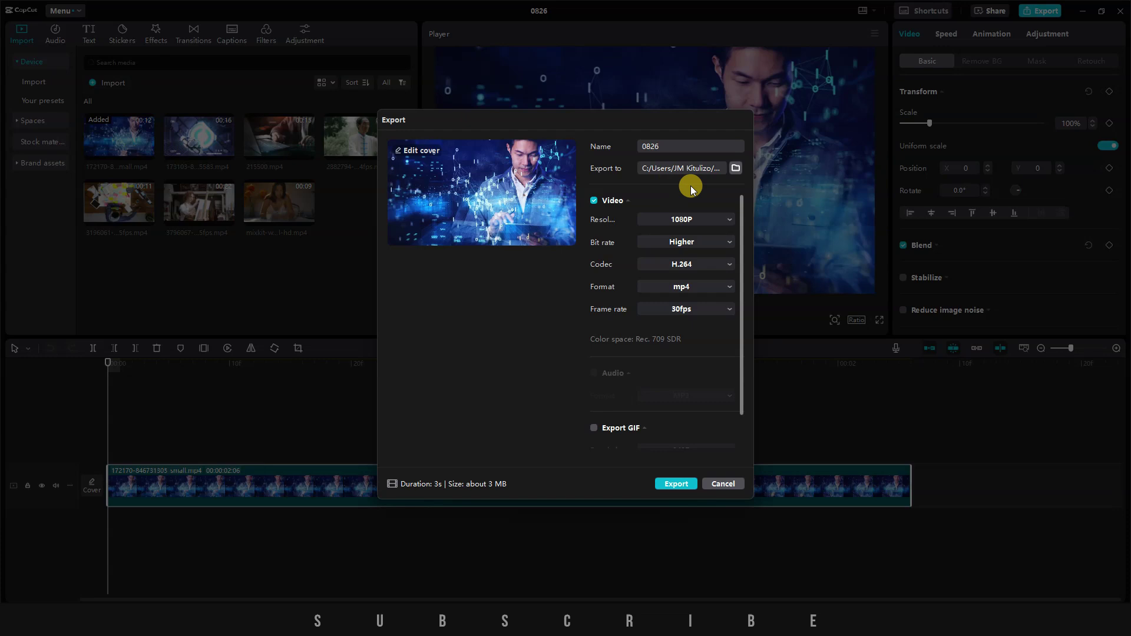